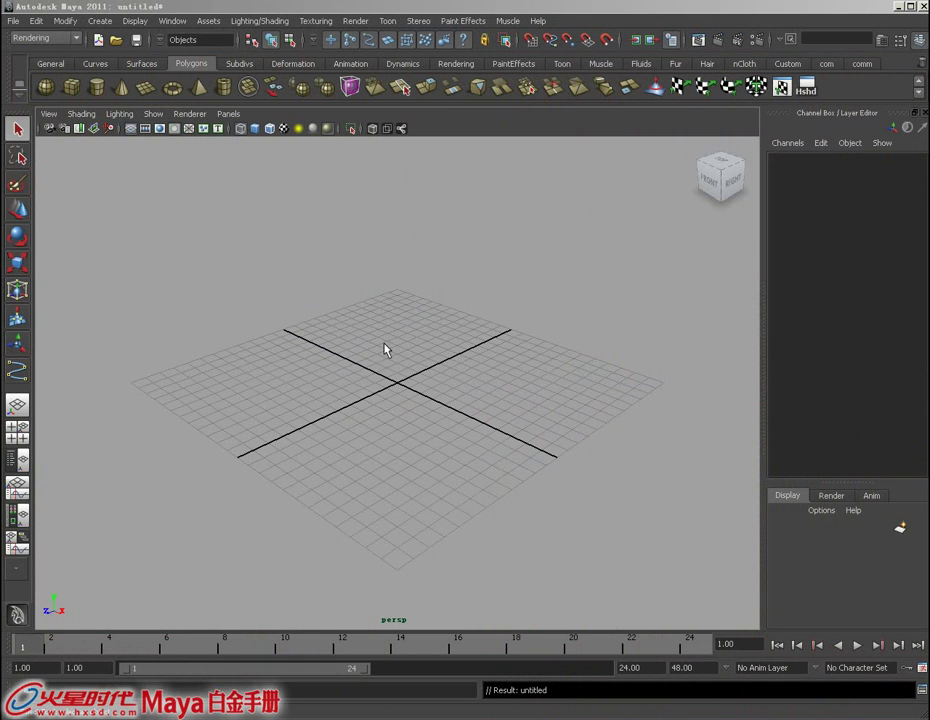
Draw a two-anchor Bezier curve on the grid, then delete it
left_click(100, 21)
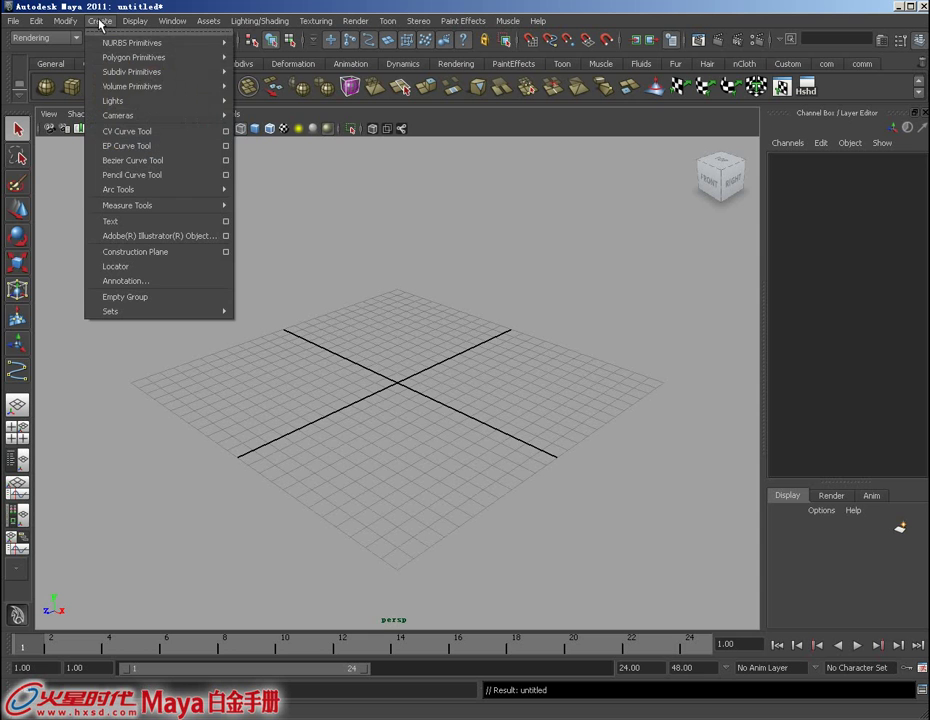
left_click(161, 140)
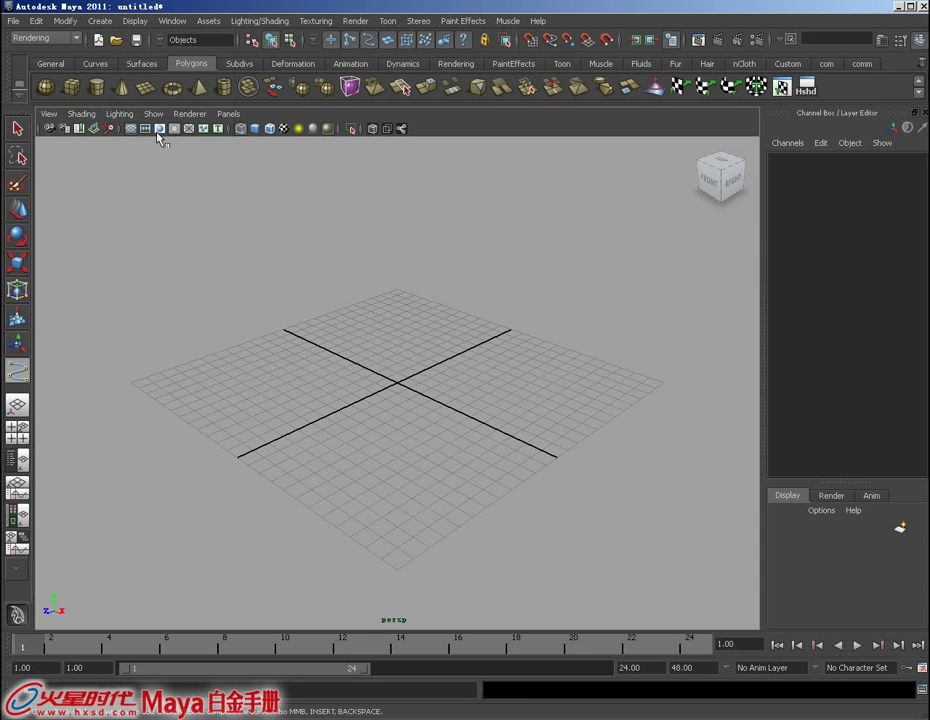
left_click_drag(322, 399, 390, 480, "alt")
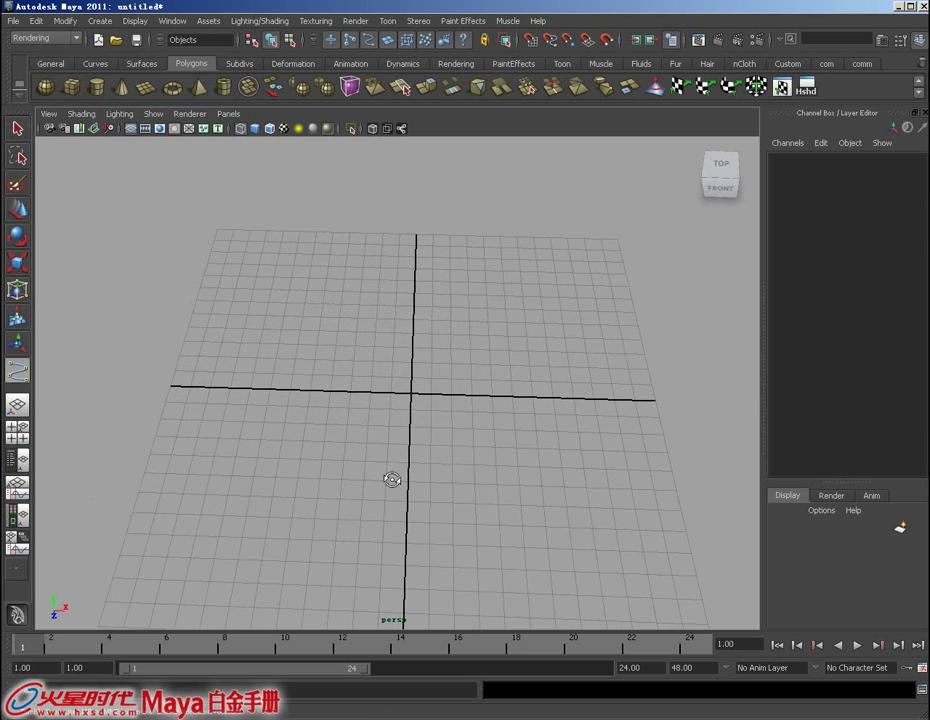
left_click(264, 390)
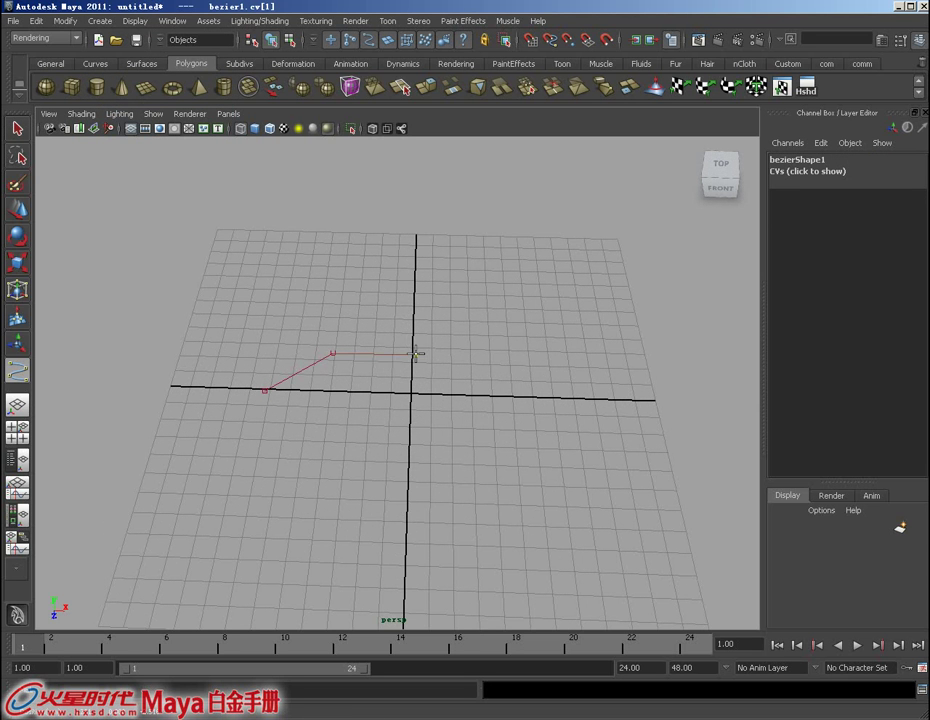
left_click_drag(415, 349, 537, 392)
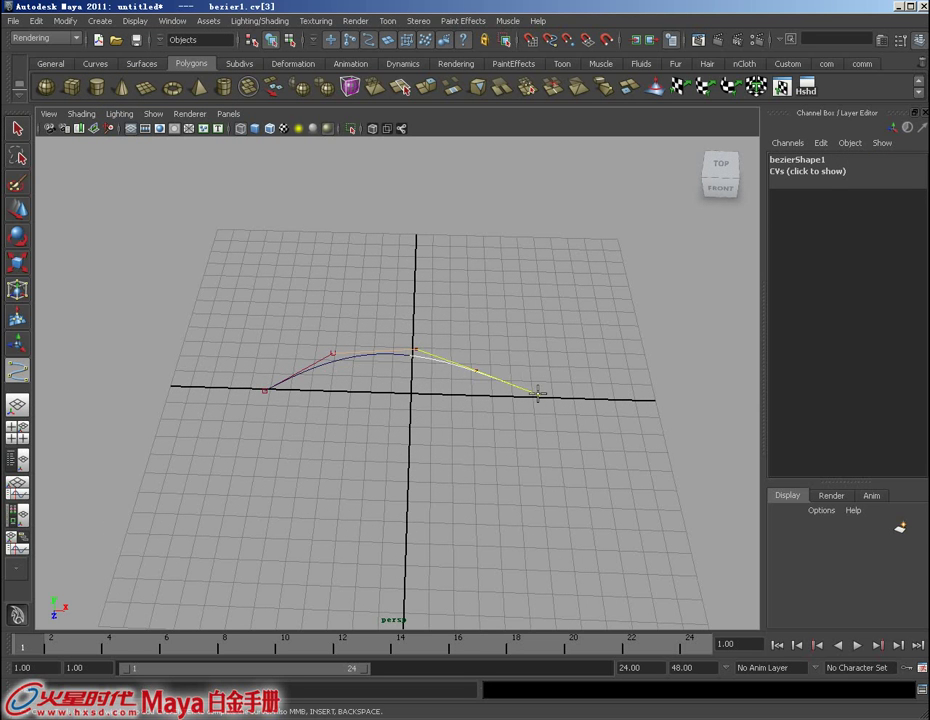
key("Return")
mouse_move(361, 407)
left_mouse_down("alt")
mouse_move(445, 381)
mouse_move(435, 428)
left_mouse_up("alt")
key("Delete")
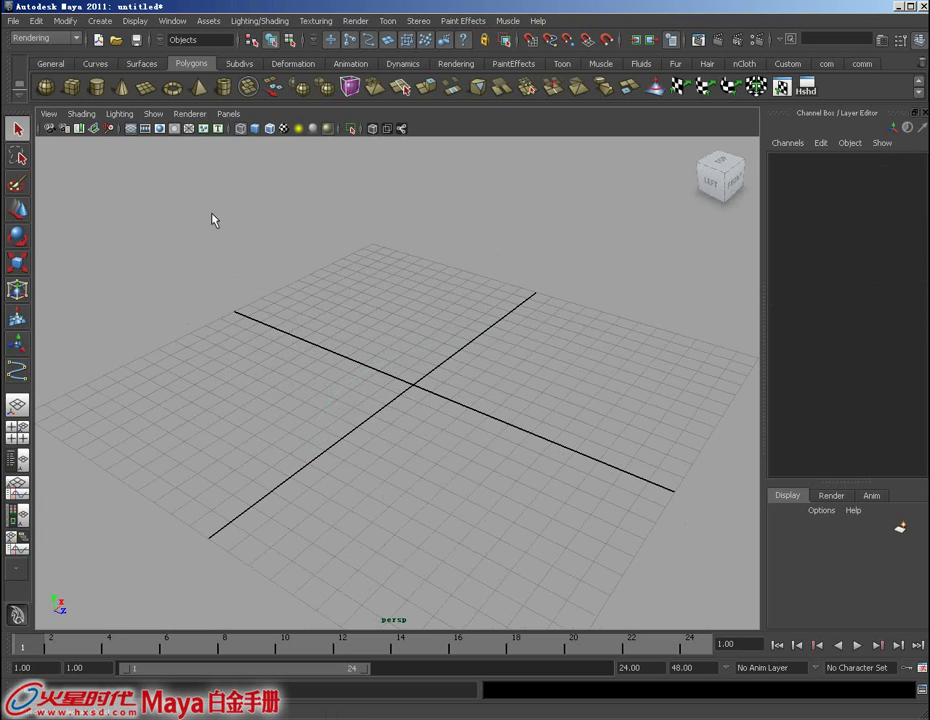
Set the CV Curve Tool's curve degree to 1 Linear
left_click(100, 22)
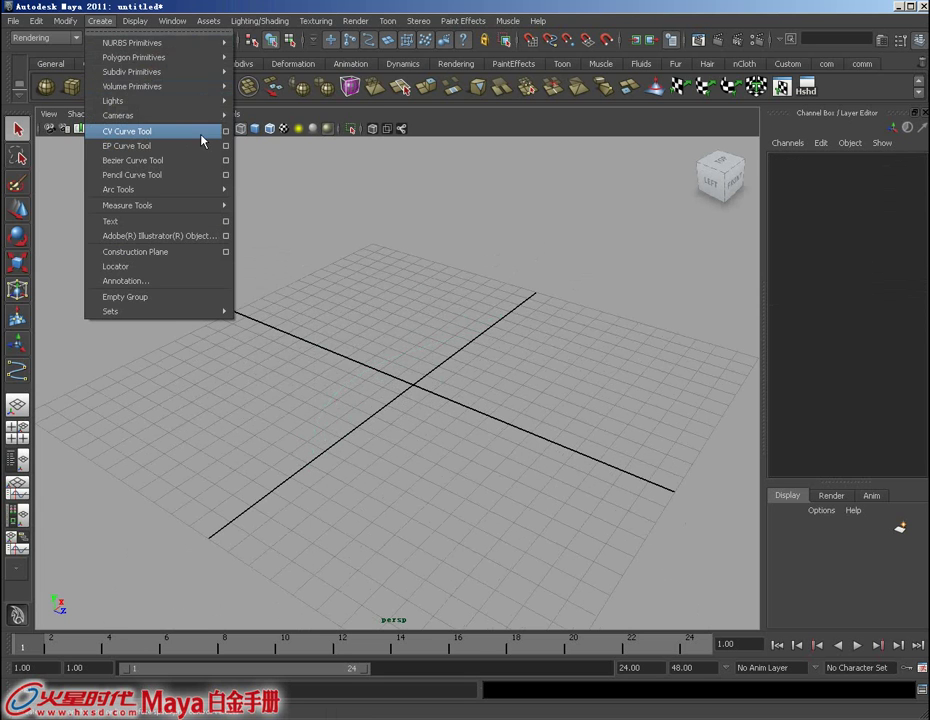
left_click(226, 130)
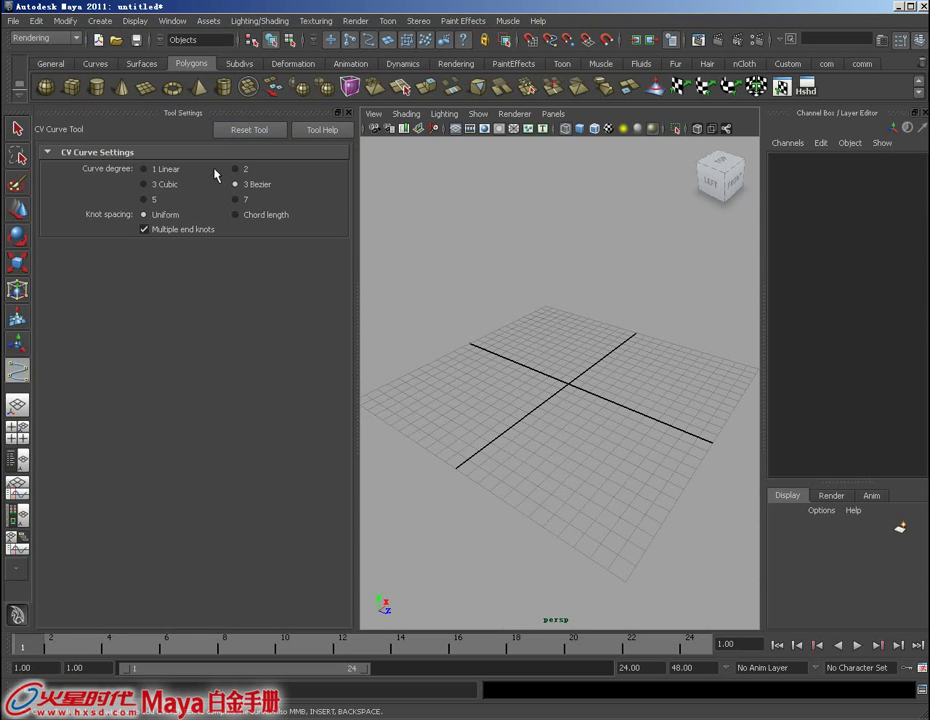
left_click(246, 135)
mouse_move(470, 390)
left_mouse_down("alt")
mouse_move(505, 407)
mouse_move(546, 473)
mouse_move(463, 404)
left_mouse_up("alt")
Place five CVs in an arch across the grid to finish the linear curve1
left_click(446, 390)
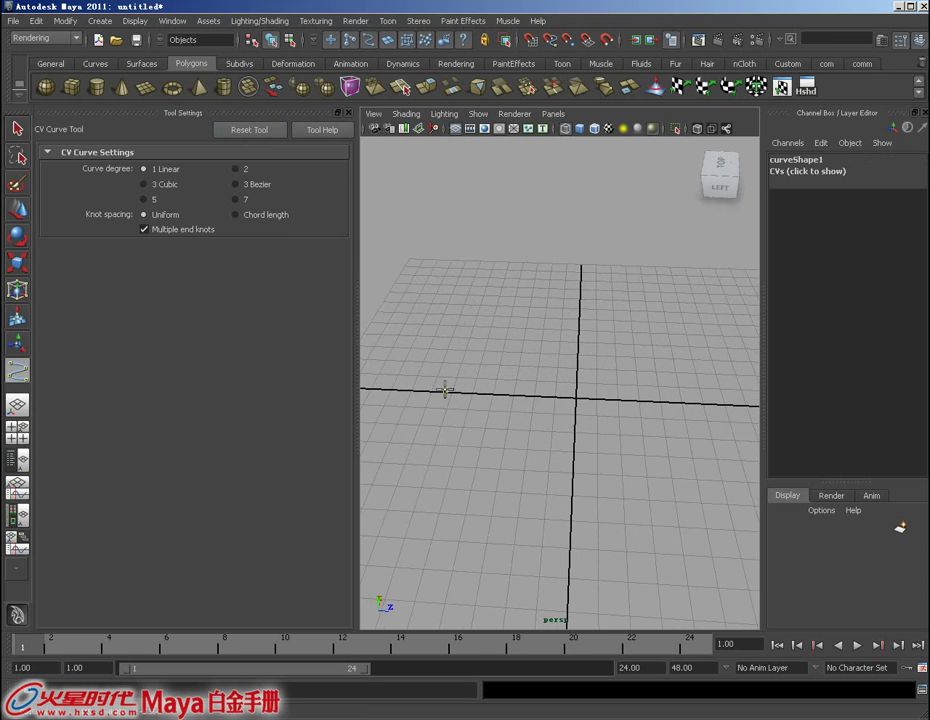
left_click(511, 356)
left_click(598, 350)
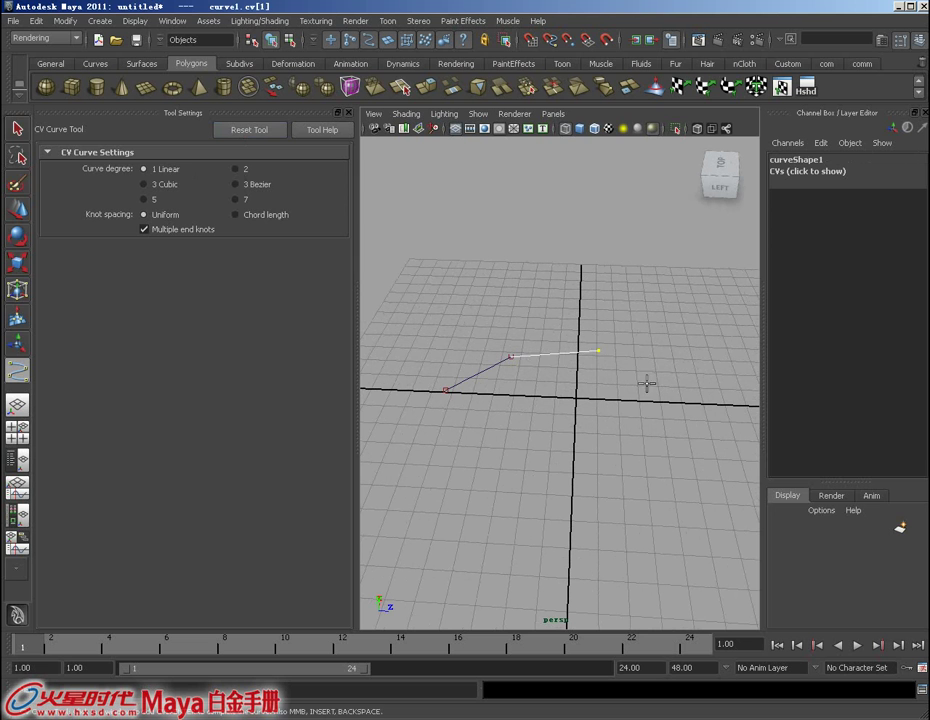
left_click(679, 383)
left_click(717, 420)
key("Return")
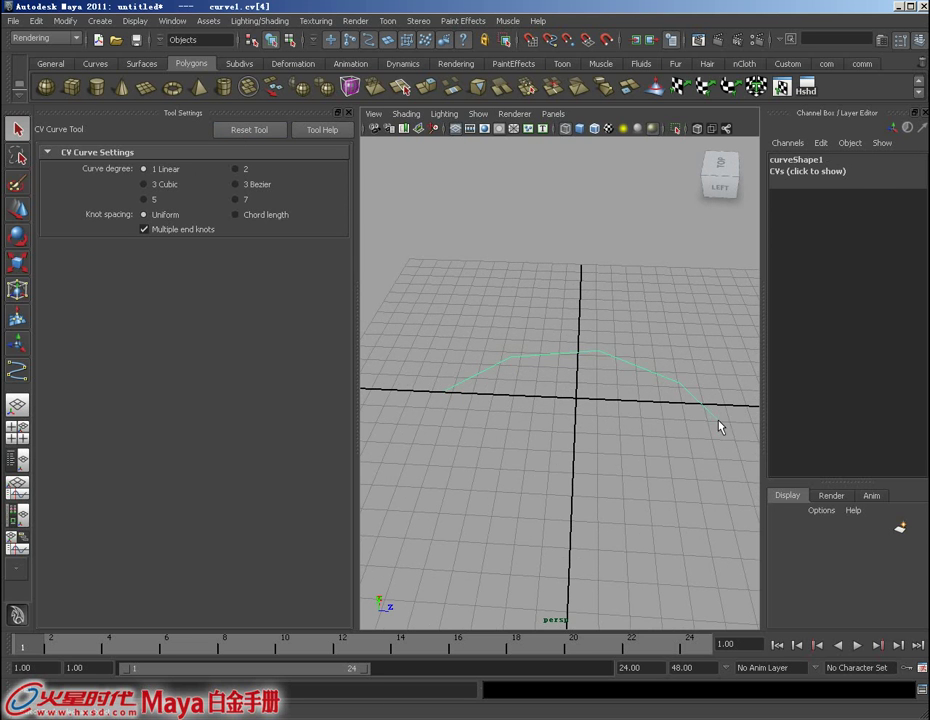
key("q")
mouse_move(579, 394)
left_mouse_down("alt")
mouse_move(581, 426)
mouse_move(557, 399)
left_mouse_up("alt")
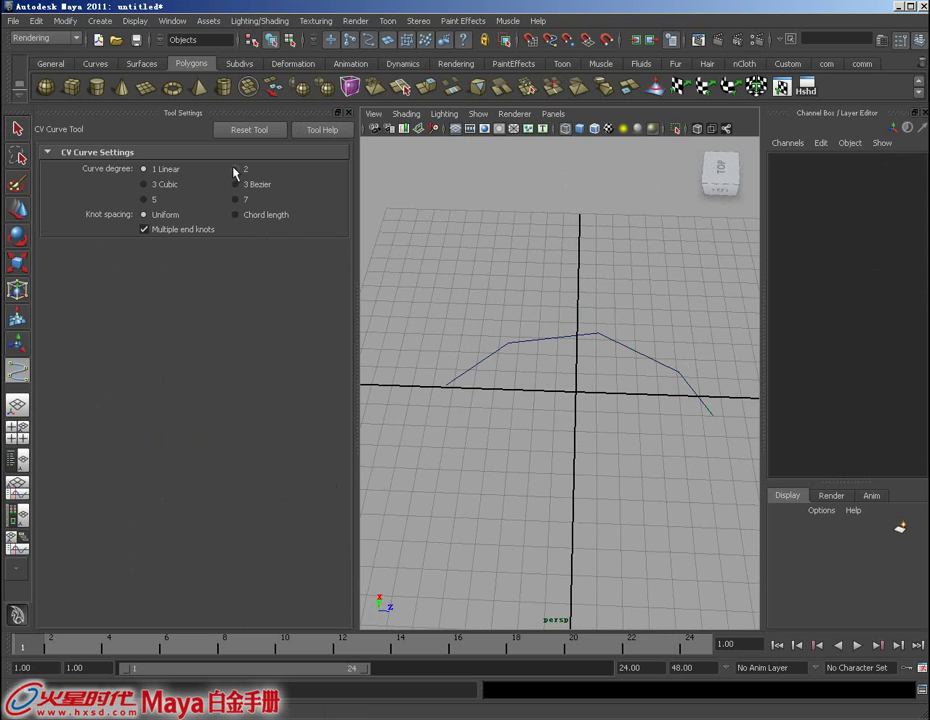
Switch the CV curve degree to 2 and draw a four-CV curve below curve1
left_click(235, 169)
left_click_drag(552, 480, 479, 451, "alt")
left_click(465, 450)
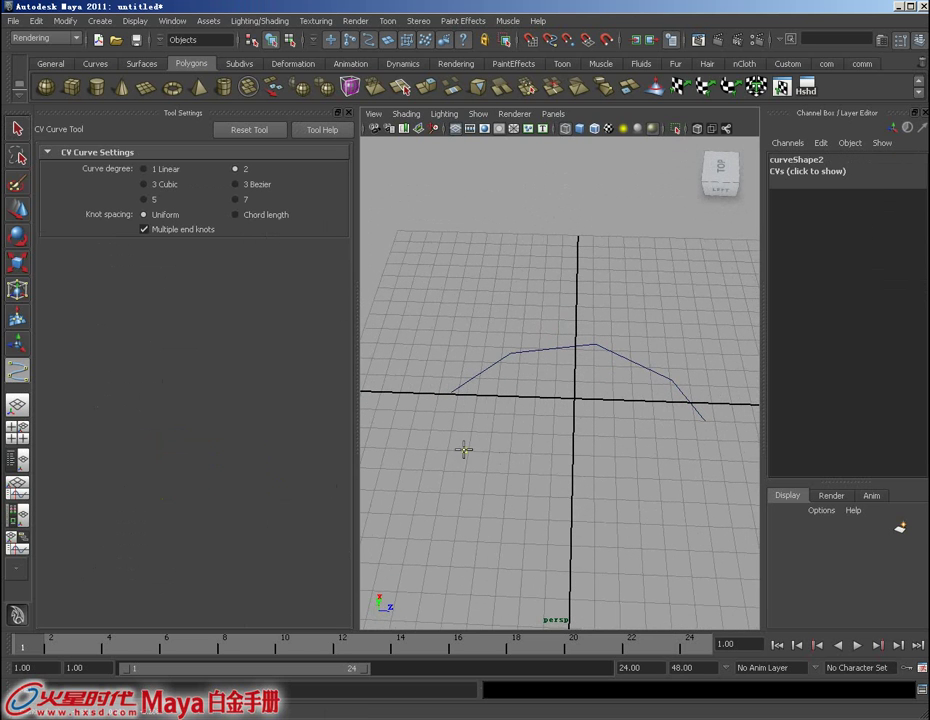
left_click(531, 421)
left_click(614, 422)
left_click_drag(614, 422, 606, 426)
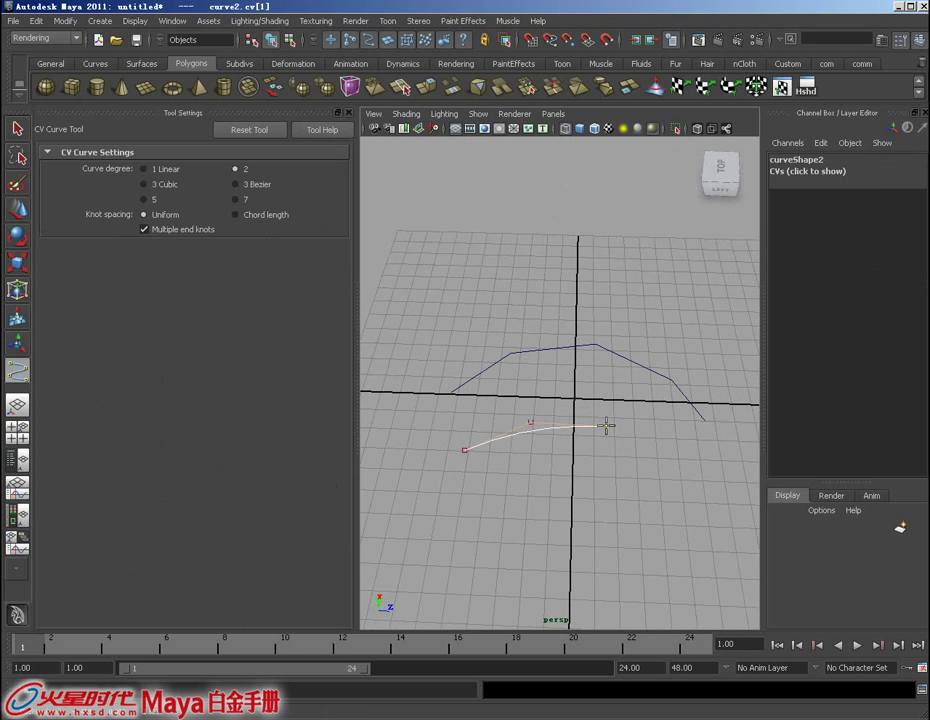
left_click_drag(679, 450, 690, 457)
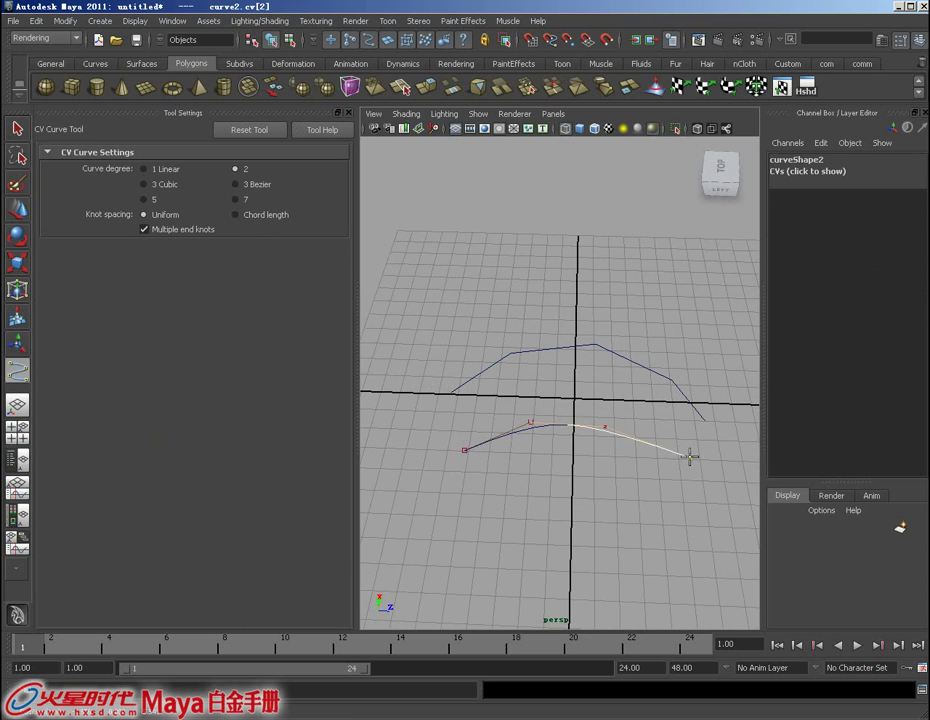
key("q")
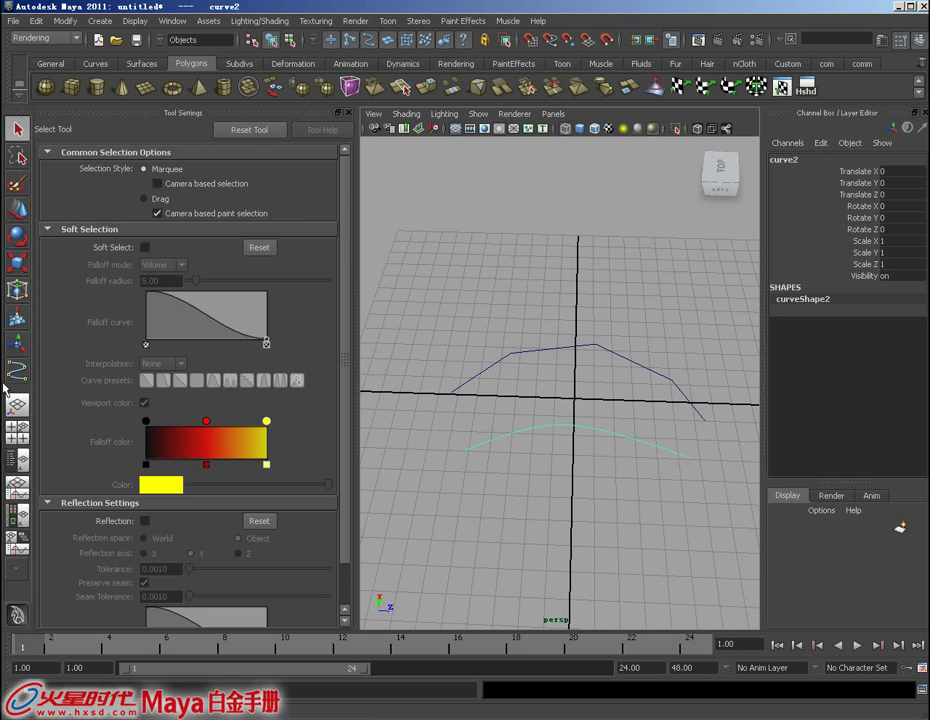
Draw a smoother four-CV cubic curve below the degree-2 curve
left_click(15, 378)
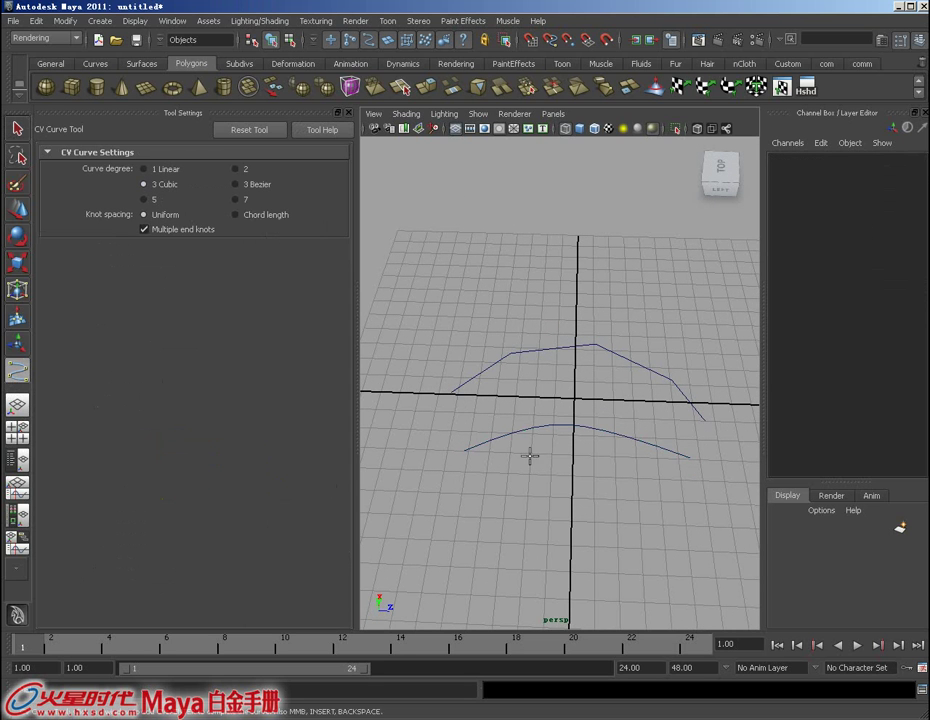
scroll(524, 458, "down", 2)
left_click(484, 491)
left_click(561, 463)
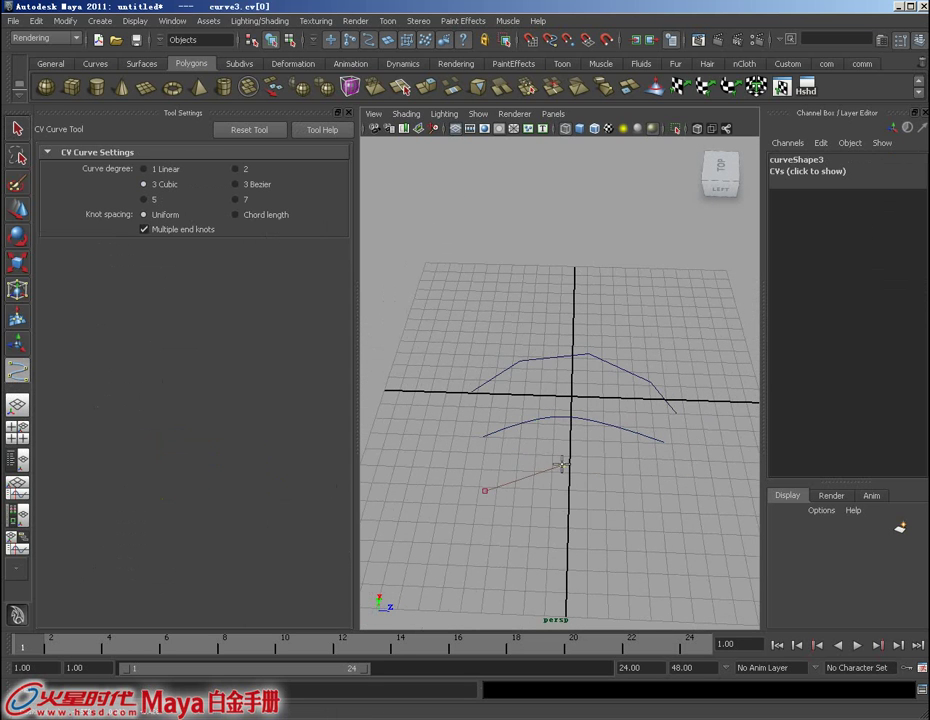
left_click(632, 462)
left_click(701, 492)
left_click_drag(701, 492, 702, 498)
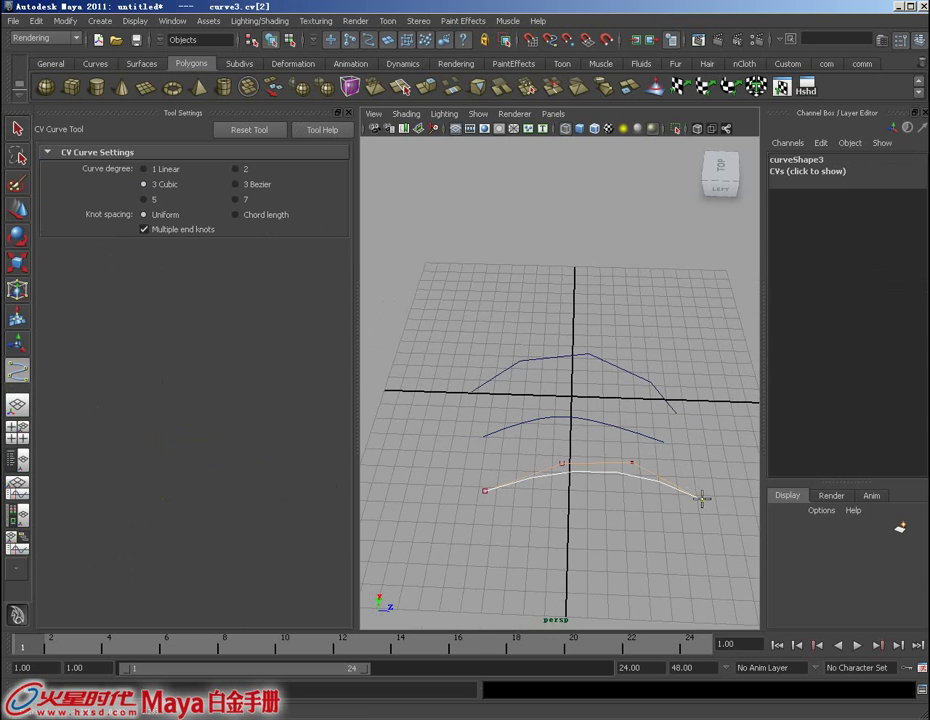
key("q")
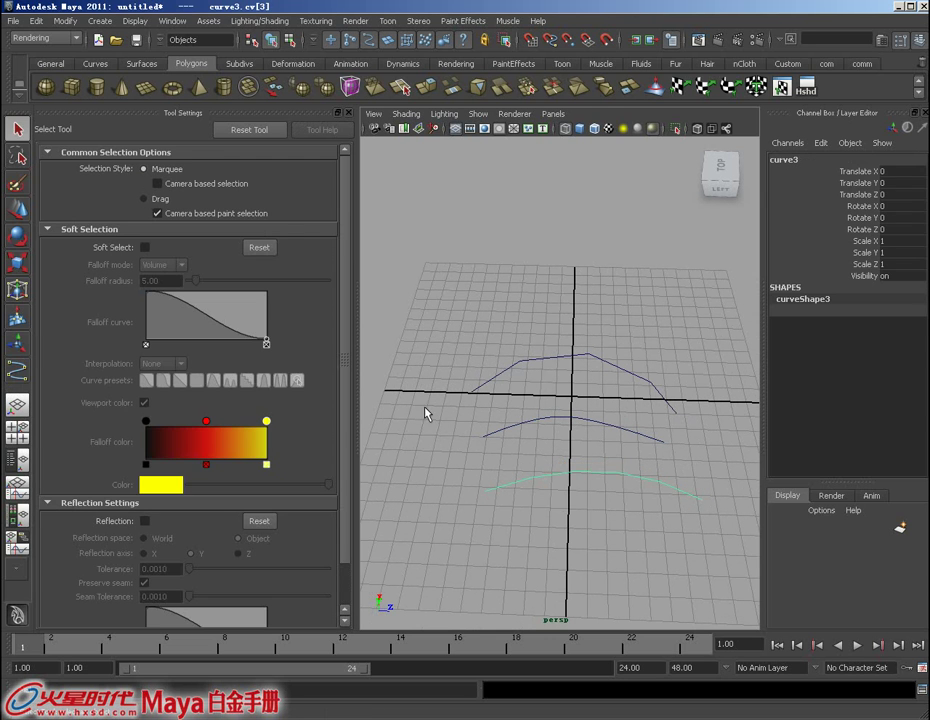
key("y")
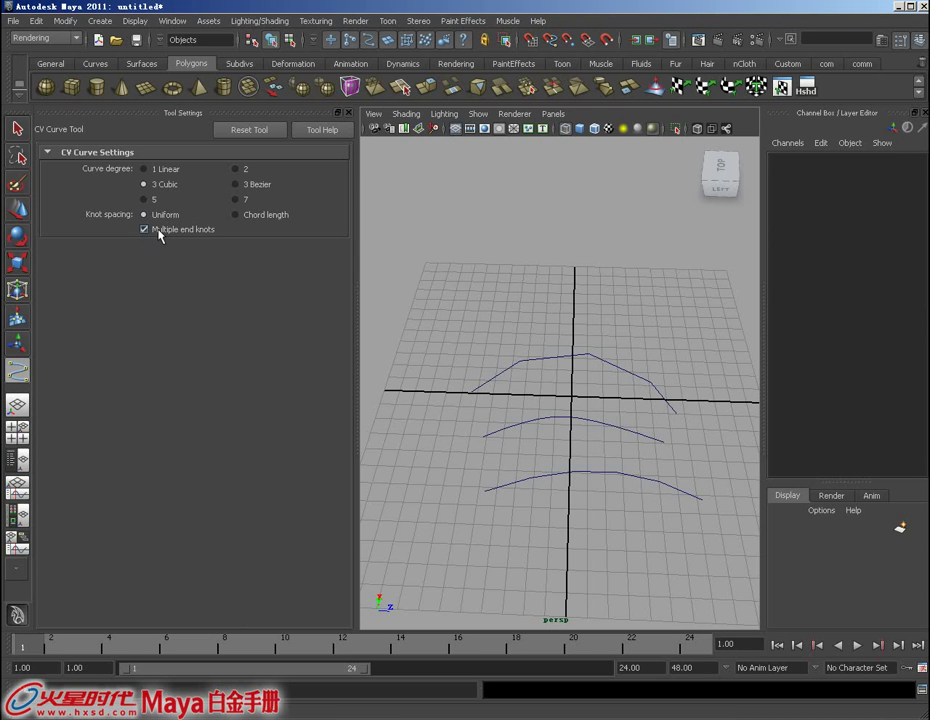
Turn off multiple end knots and draw curve4, arching beneath the other three curves
left_click(158, 231)
mouse_move(538, 440)
left_mouse_down("alt")
mouse_move(541, 410)
mouse_move(534, 417)
left_mouse_up("alt")
left_click(455, 474)
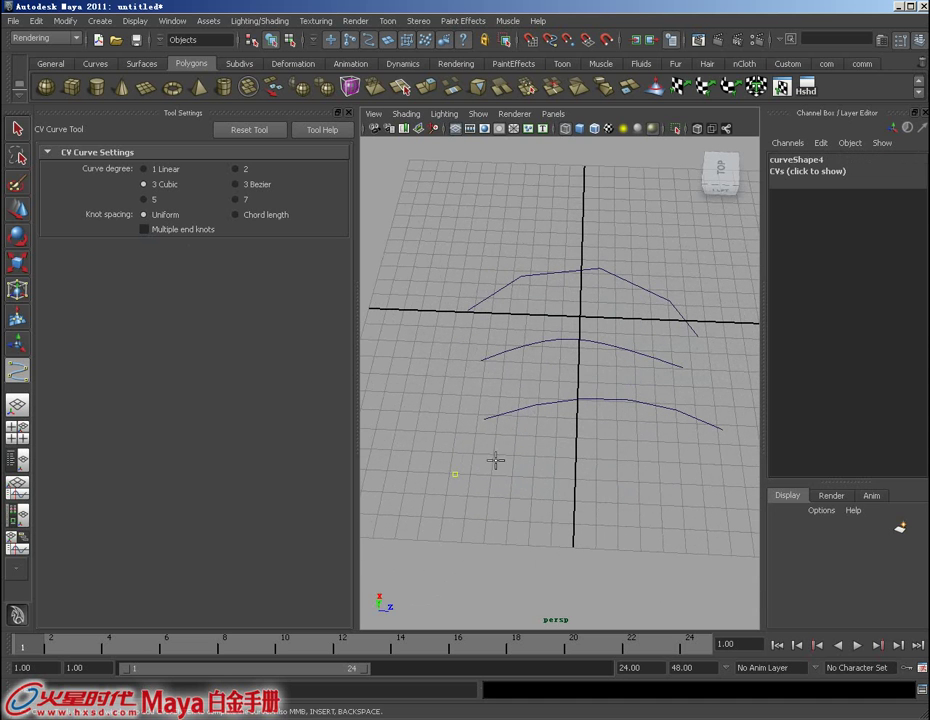
left_click(537, 440)
left_click(635, 435)
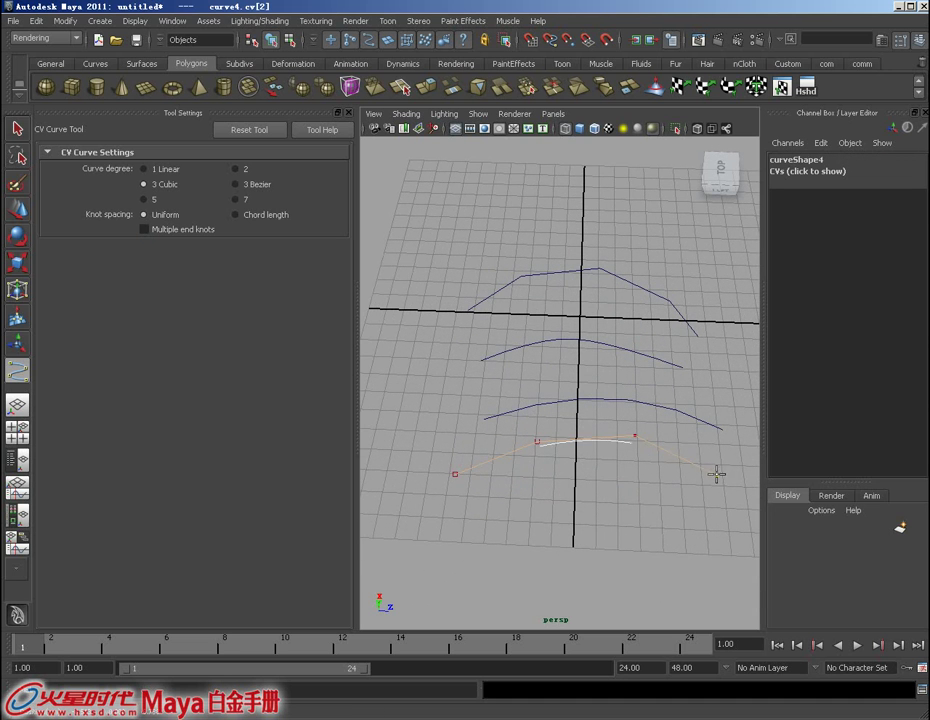
left_click_drag(725, 489, 731, 500)
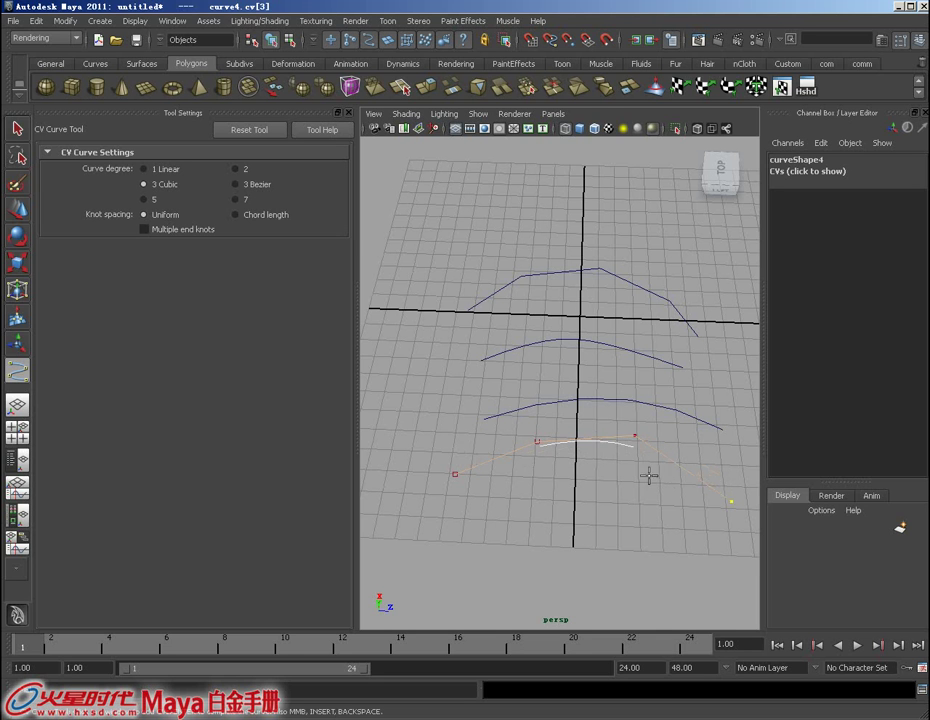
middle_click_drag(618, 459, 597, 444, "alt")
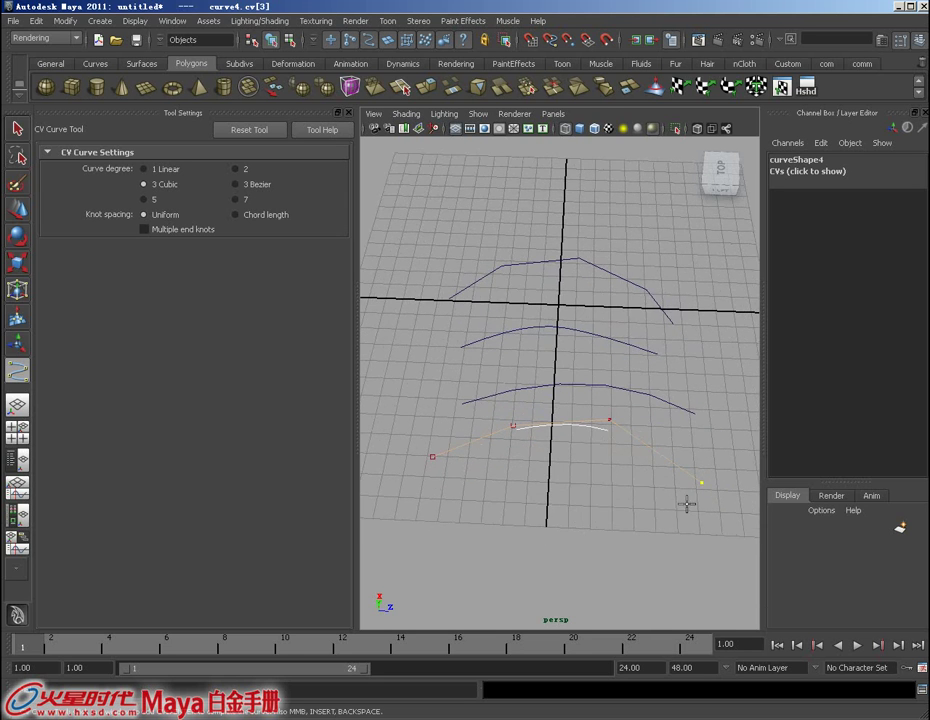
left_click_drag(722, 546, 719, 527)
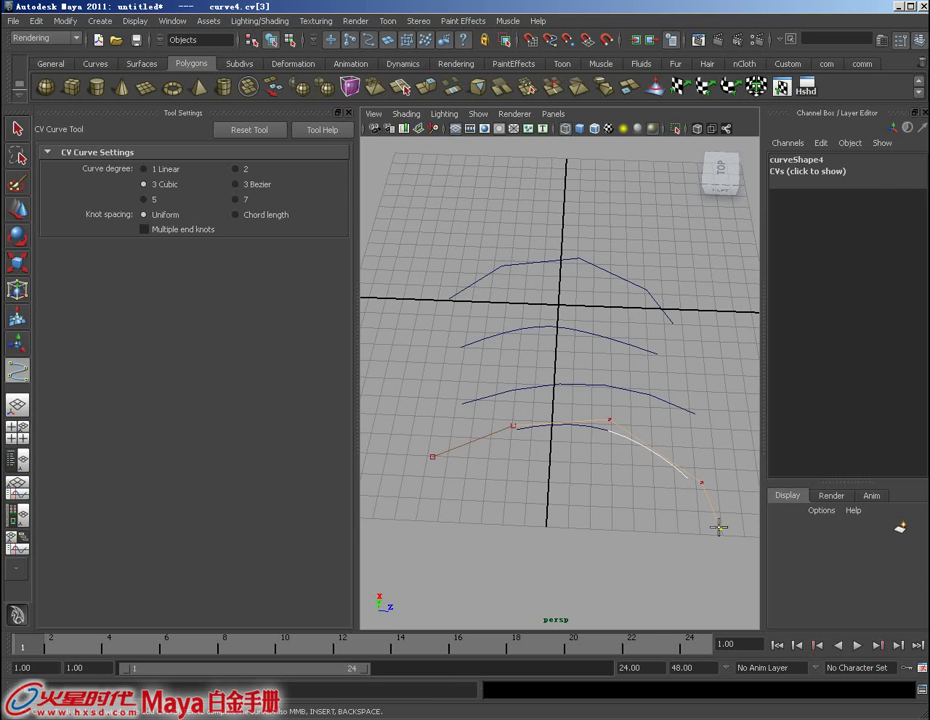
key("q")
mouse_move(596, 442)
left_mouse_down("alt")
mouse_move(575, 482)
mouse_move(561, 431)
mouse_move(573, 490)
left_mouse_up("alt")
Show curve4's control vertices and select one of them, then clear the selection
key("w")
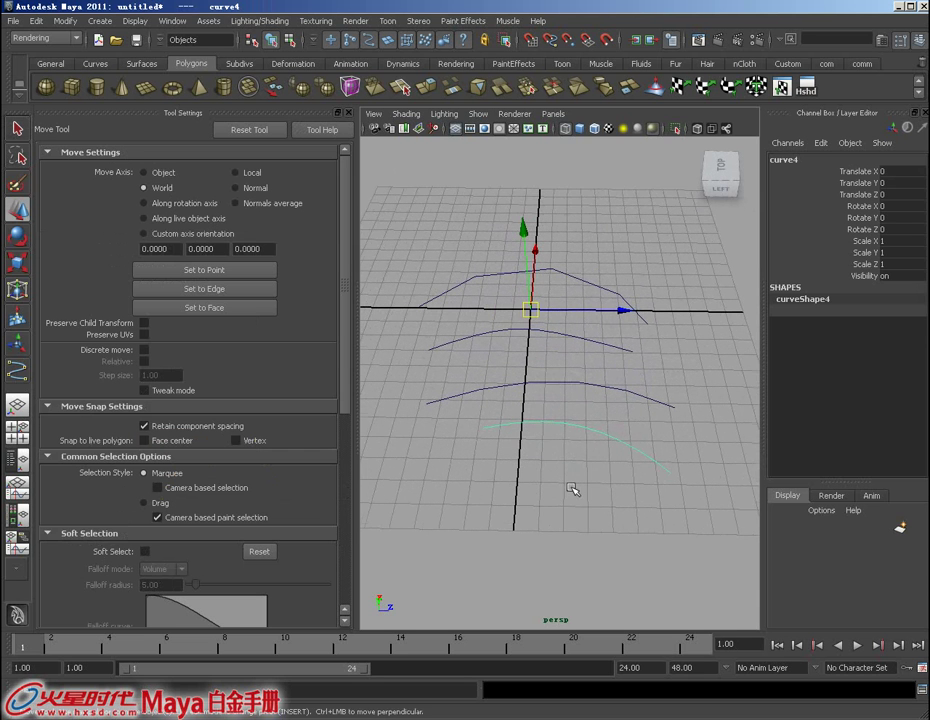
left_click_drag(557, 425, 575, 435, "alt")
right_click(575, 432)
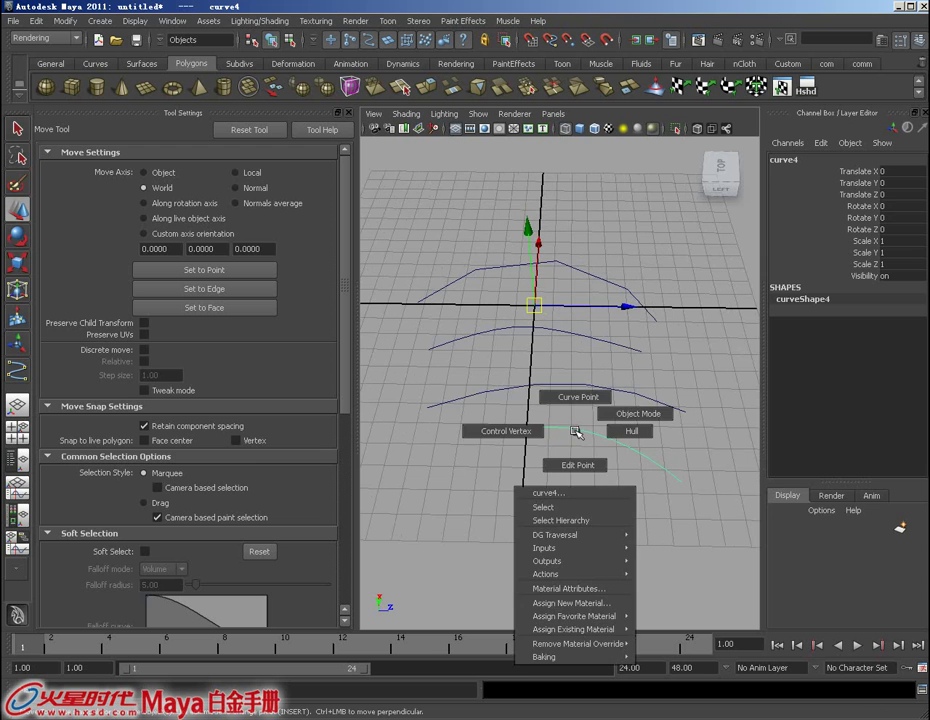
left_click(522, 431)
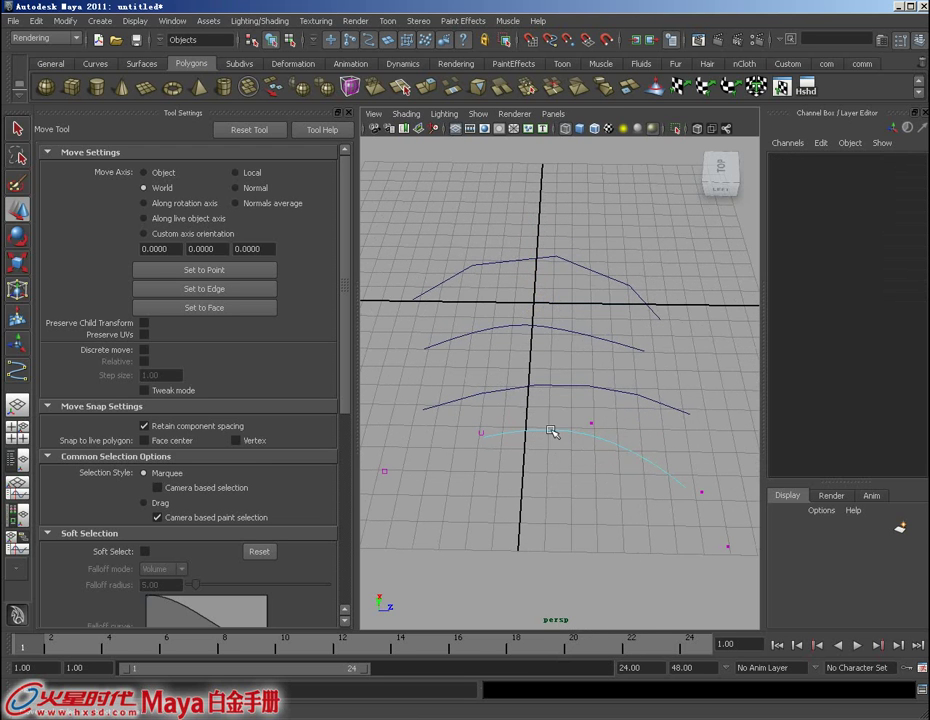
left_click(590, 424)
mouse_move(590, 424)
left_mouse_down("alt")
mouse_move(590, 437)
mouse_move(591, 422)
left_mouse_up("alt")
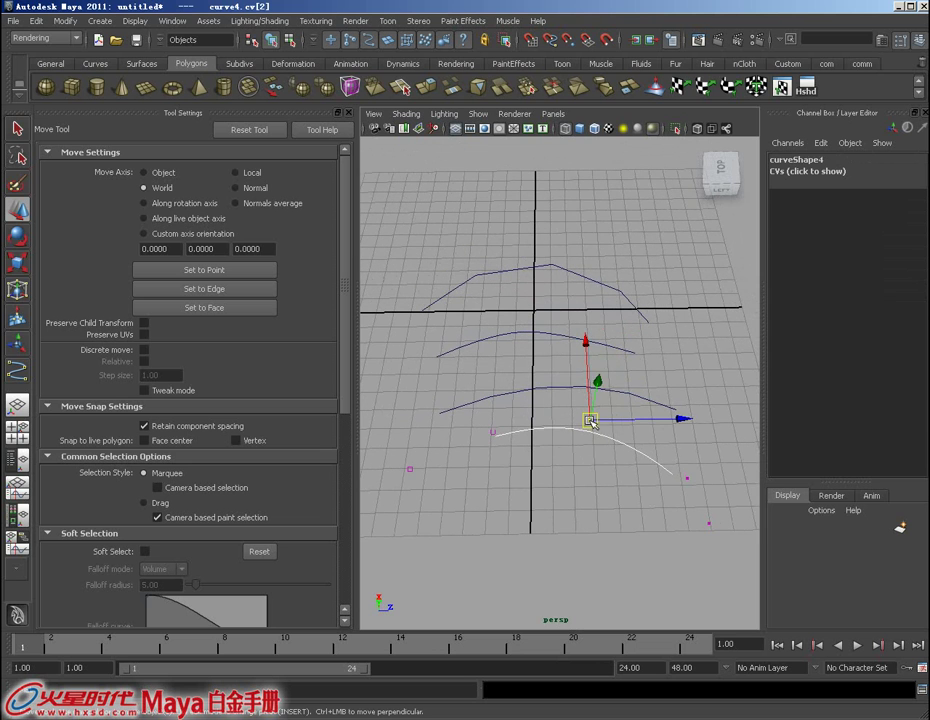
right_click(592, 422)
right_click(601, 438)
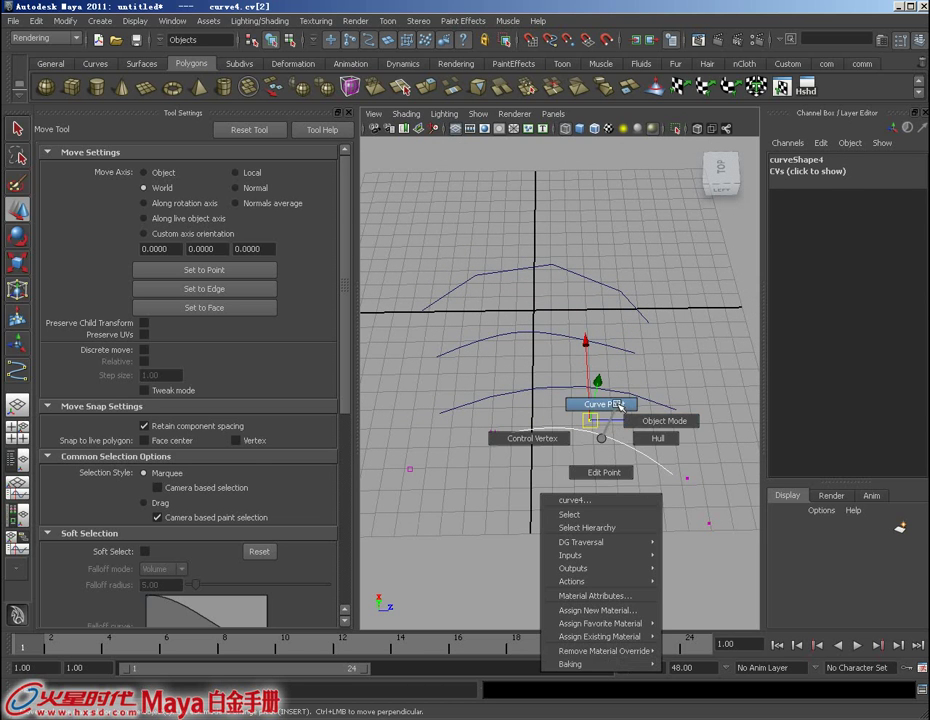
mouse_move(598, 421)
left_mouse_down("alt")
mouse_move(602, 461)
mouse_move(558, 437)
left_mouse_up("alt")
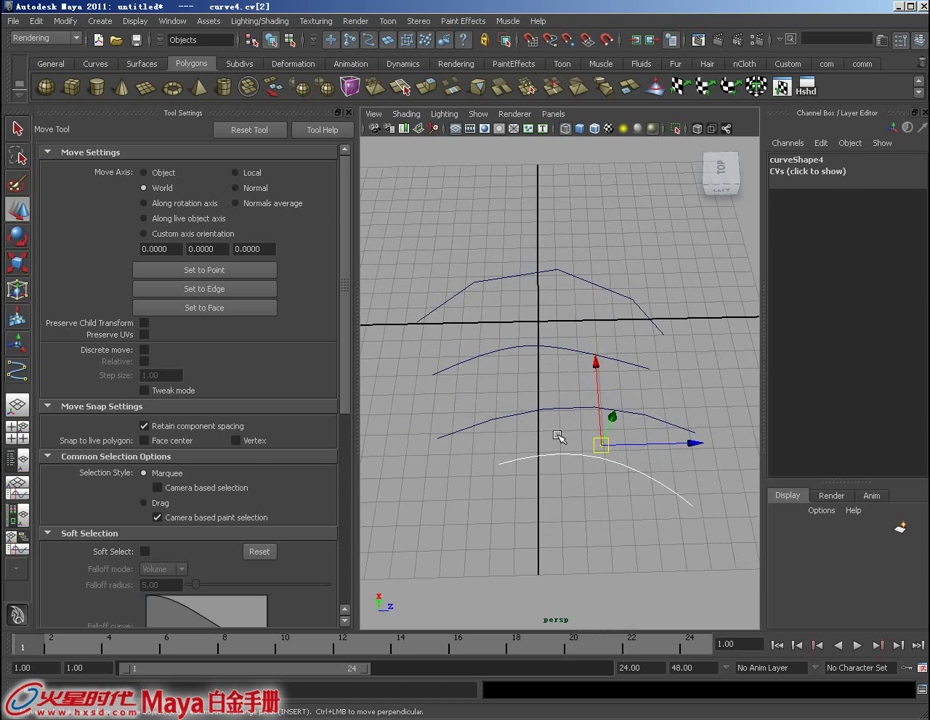
left_click(587, 490)
left_click_drag(587, 490, 581, 475, "alt")
Inspect curve points and edit points, moving ep[1] and undoing the move
left_click(597, 463)
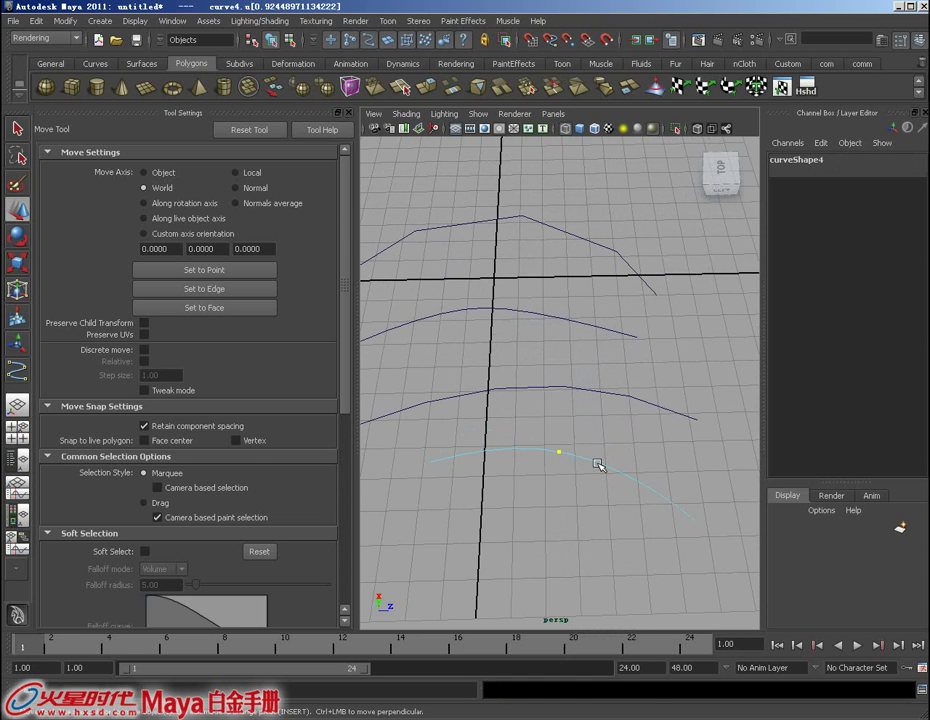
right_click(598, 464)
left_click(602, 461)
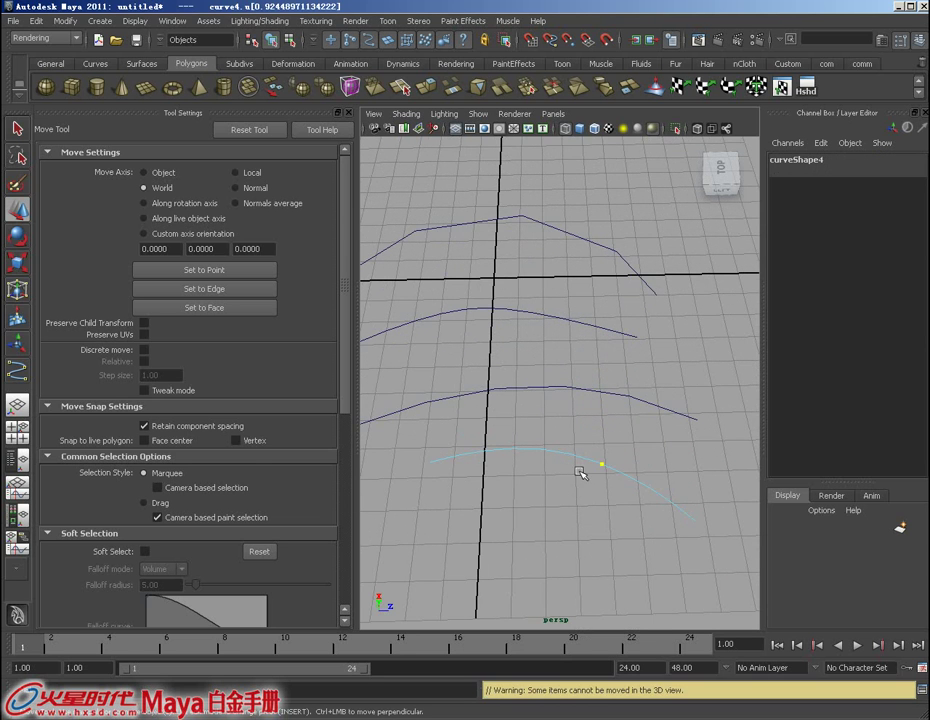
right_click_drag(598, 464, 602, 494)
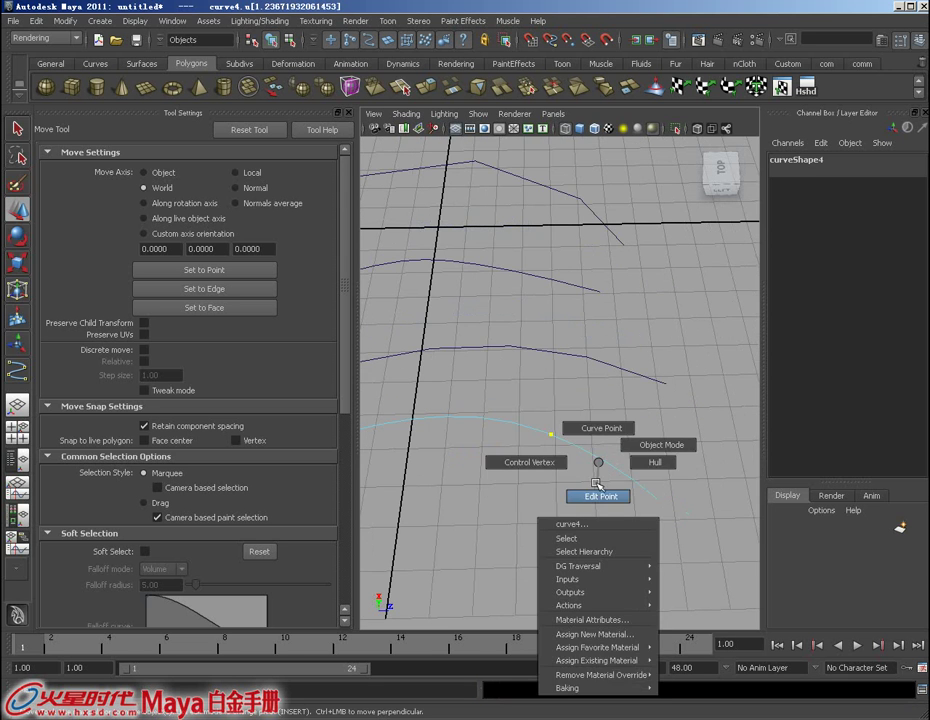
mouse_move(591, 485)
left_mouse_down("alt")
mouse_move(525, 438)
mouse_move(567, 430)
mouse_move(588, 490)
mouse_move(538, 424)
left_mouse_up("alt")
left_click(575, 436)
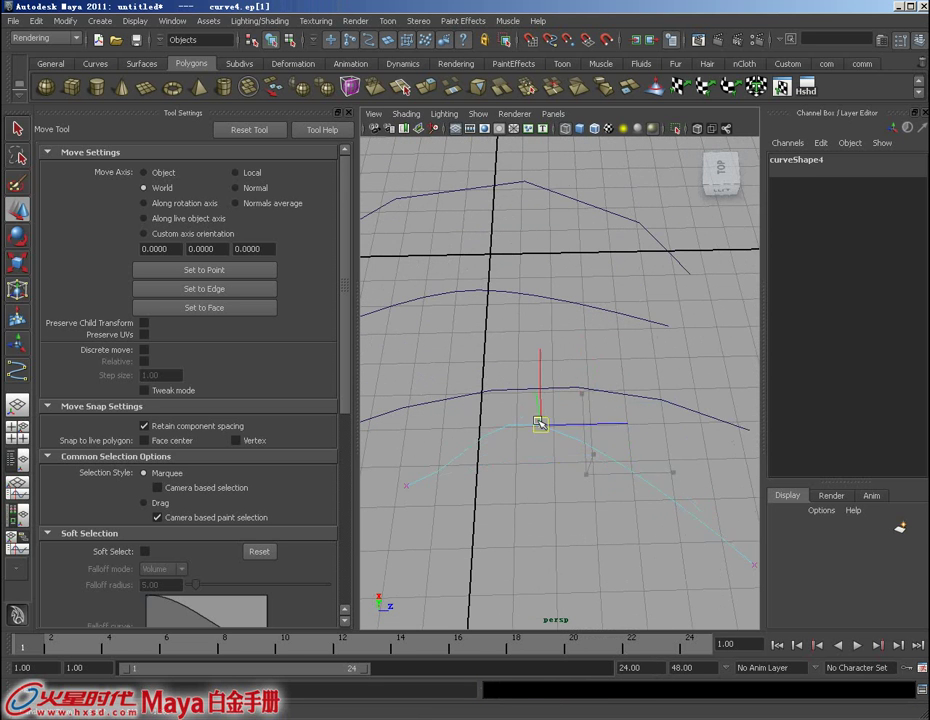
key("ctrl+z")
Select ep[0], return to Object Mode, and select all four curves
mouse_move(597, 493)
left_mouse_down("alt")
mouse_move(596, 469)
mouse_move(556, 467)
left_mouse_up("alt")
left_click(502, 426)
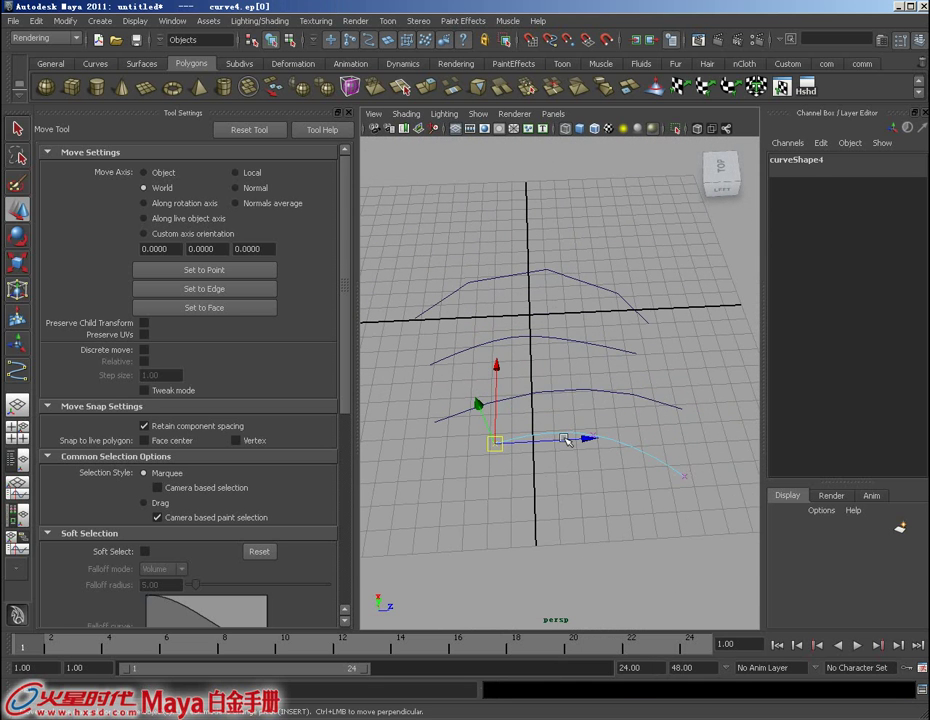
right_click(567, 438)
right_click_drag(606, 438, 621, 428)
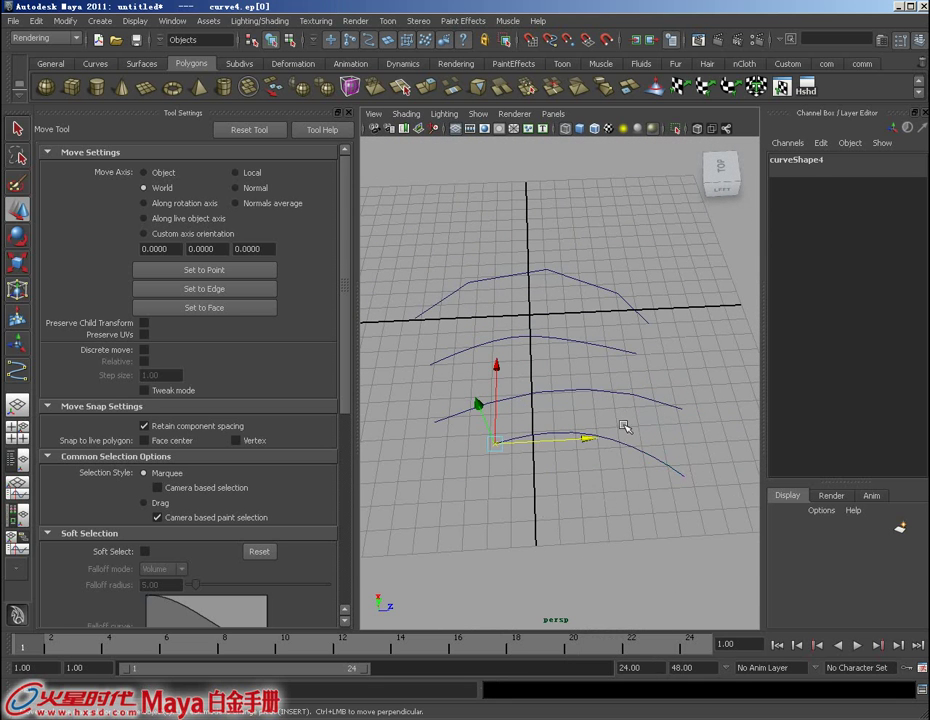
left_click(621, 424)
mouse_move(621, 421)
left_mouse_down()
mouse_move(623, 477)
mouse_move(604, 467)
left_mouse_up()
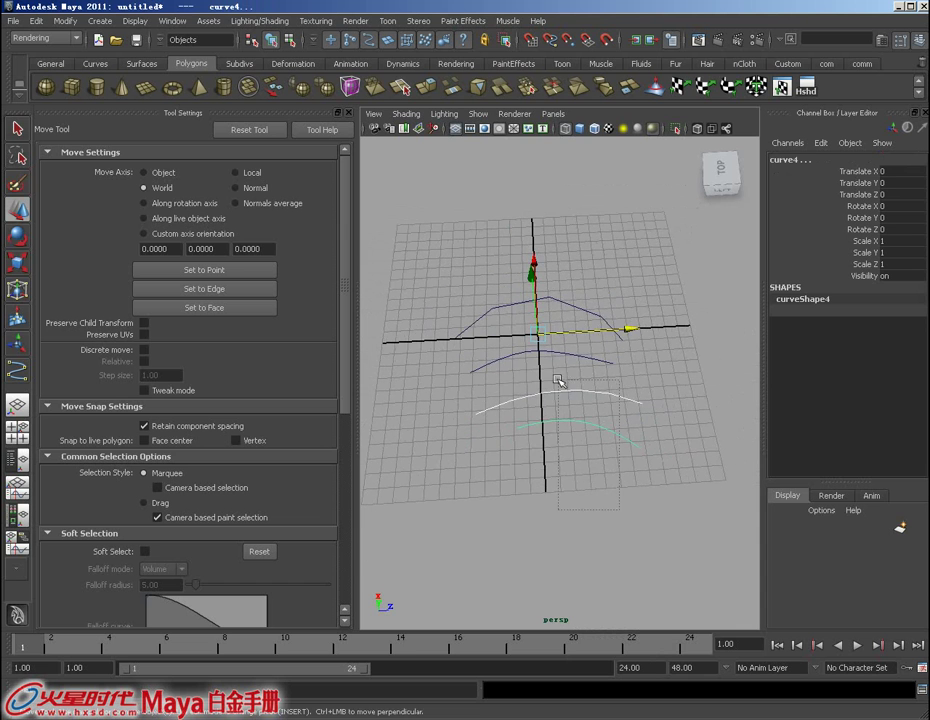
mouse_move(560, 380)
left_mouse_down("shift")
mouse_move(516, 273)
mouse_move(475, 220)
left_mouse_up("shift")
Delete the four curves and open the EP Curve Tool settings at 3 Cubic, Uniform
key("Delete")
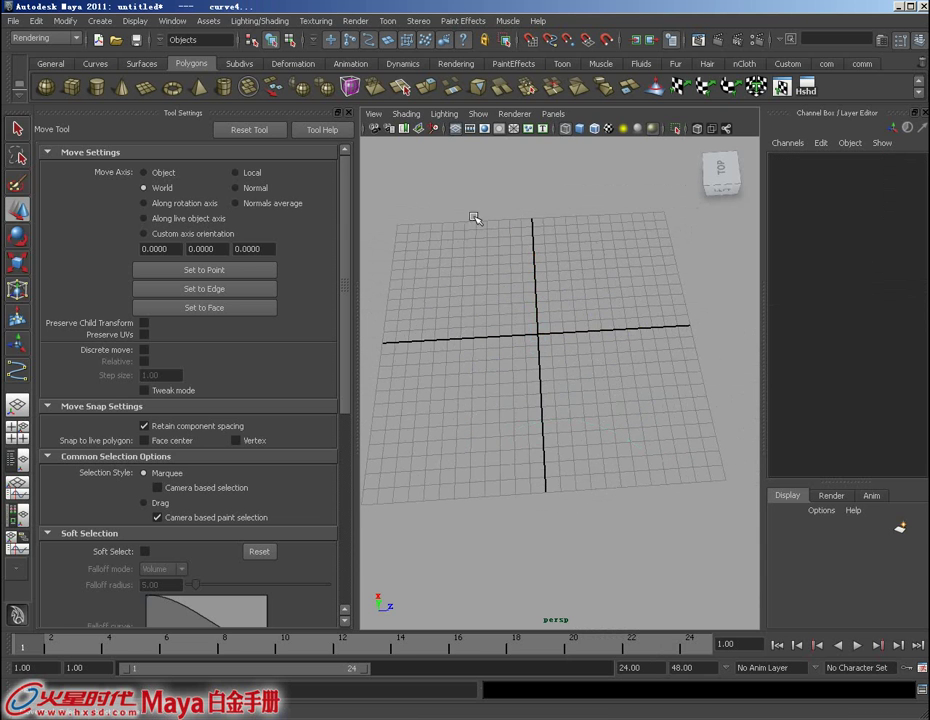
left_click(349, 113)
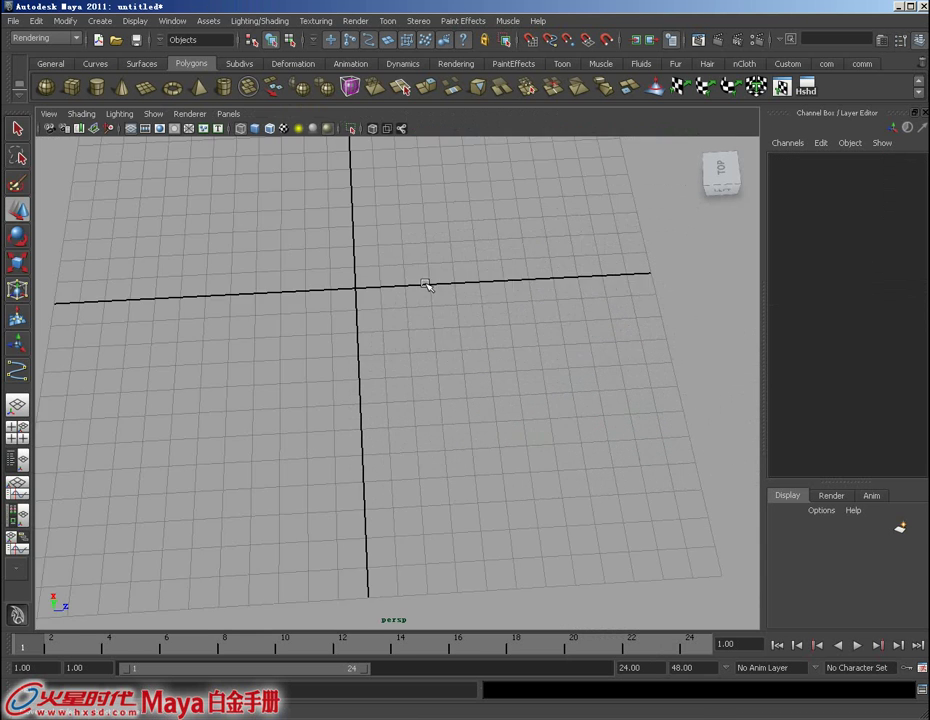
left_click(100, 21)
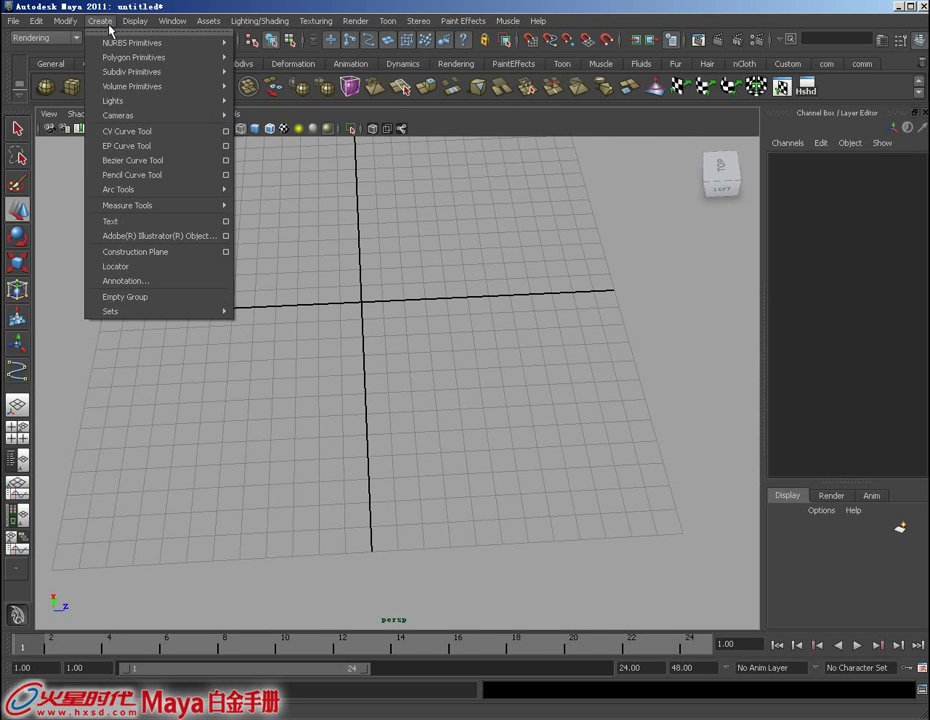
left_click(225, 147)
left_click_drag(489, 313, 473, 311, "alt")
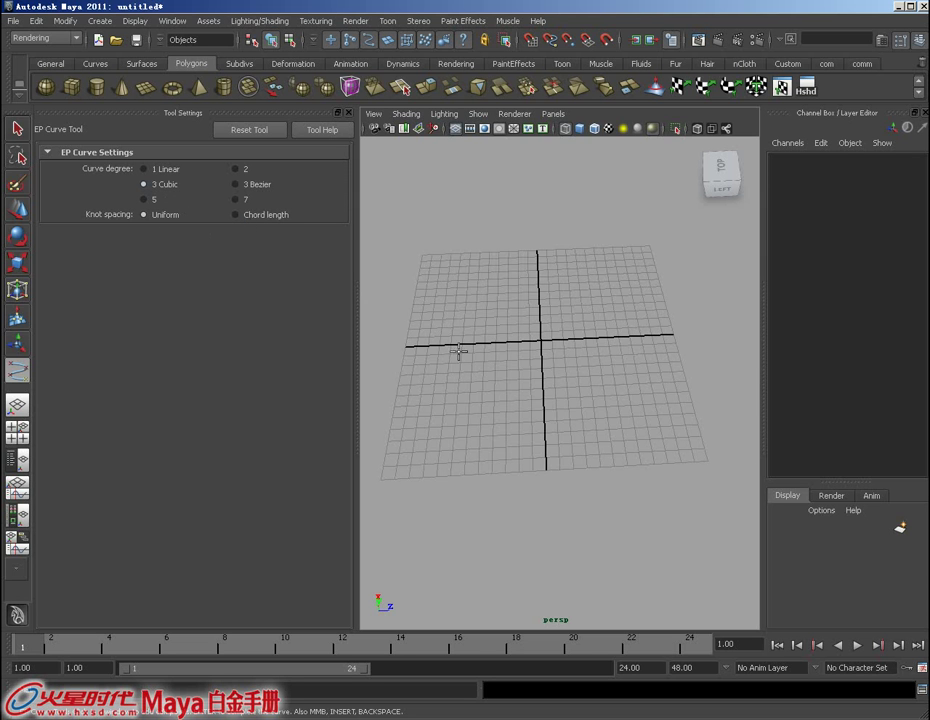
mouse_move(461, 353)
right_mouse_down("alt")
mouse_move(533, 420)
mouse_move(473, 400)
right_mouse_up("alt")
Place eleven edit points spiralling around the grid centre to complete the cubic EP curve1
left_click(465, 390)
left_click(522, 356)
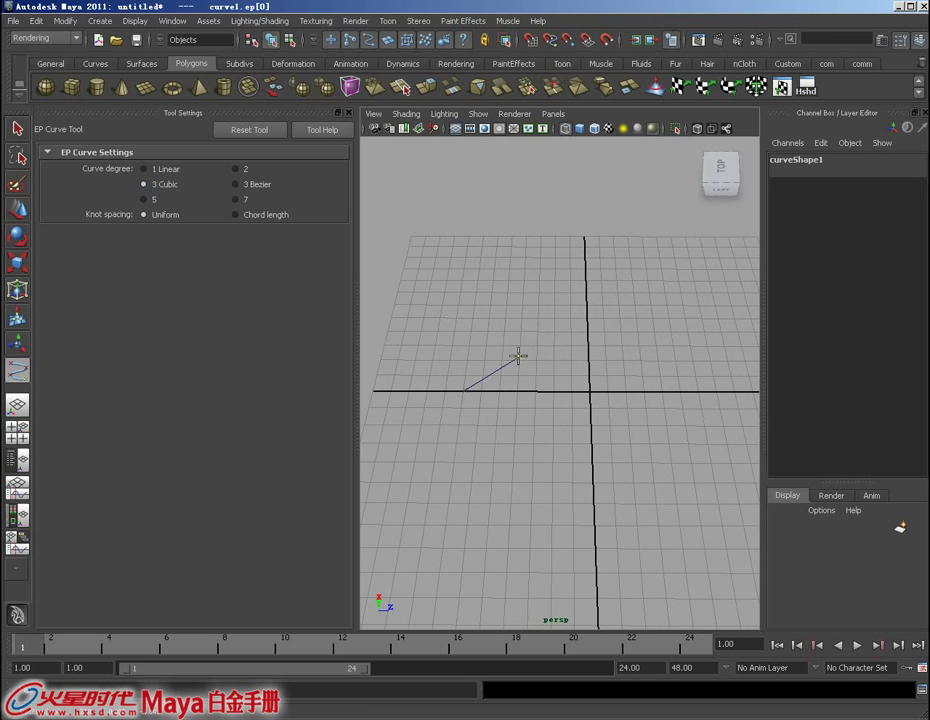
left_click(593, 354)
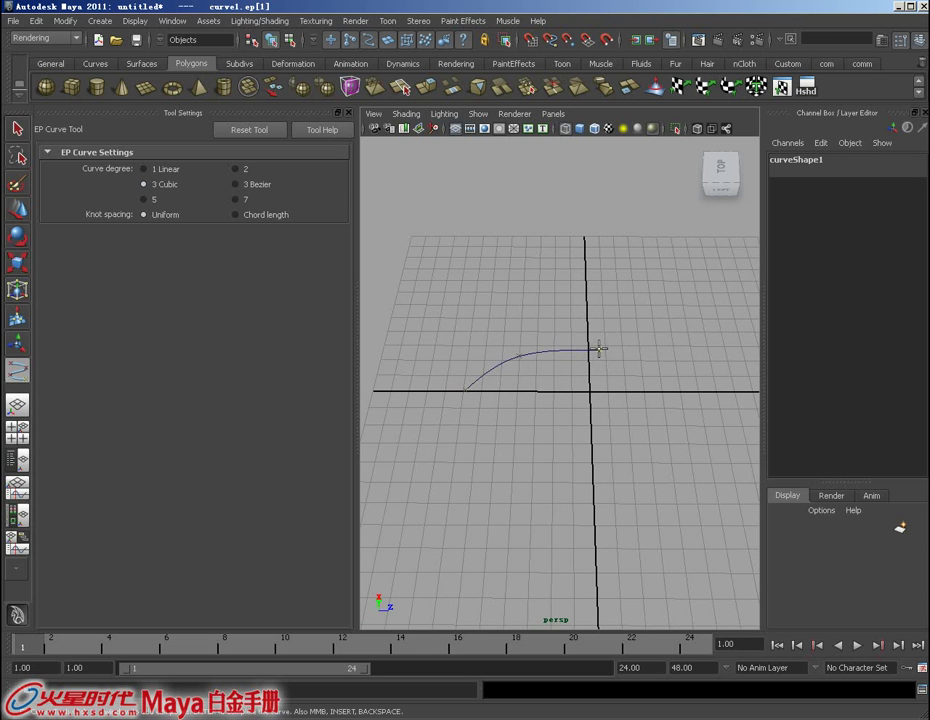
left_click(654, 362)
left_click(706, 385)
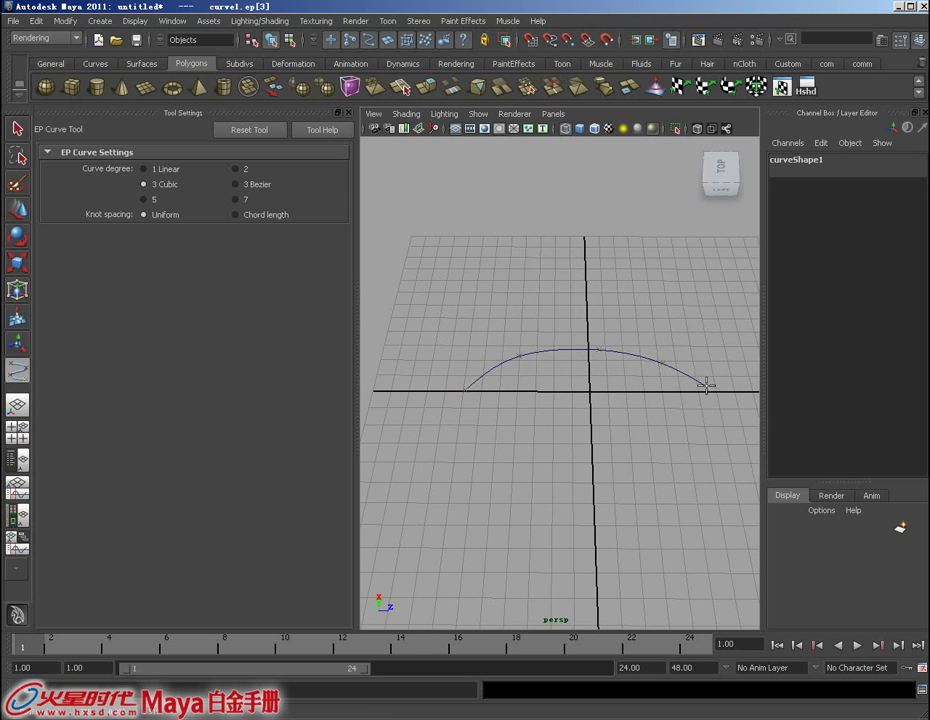
left_click(699, 432)
left_click(647, 463)
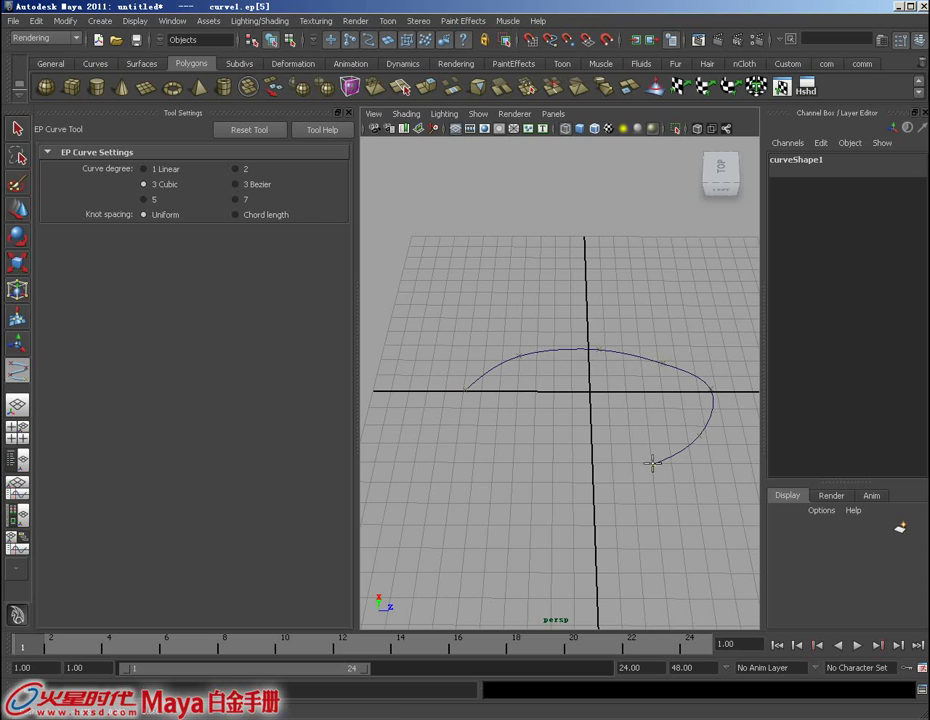
left_click(530, 486)
left_click(442, 458)
left_click(413, 378)
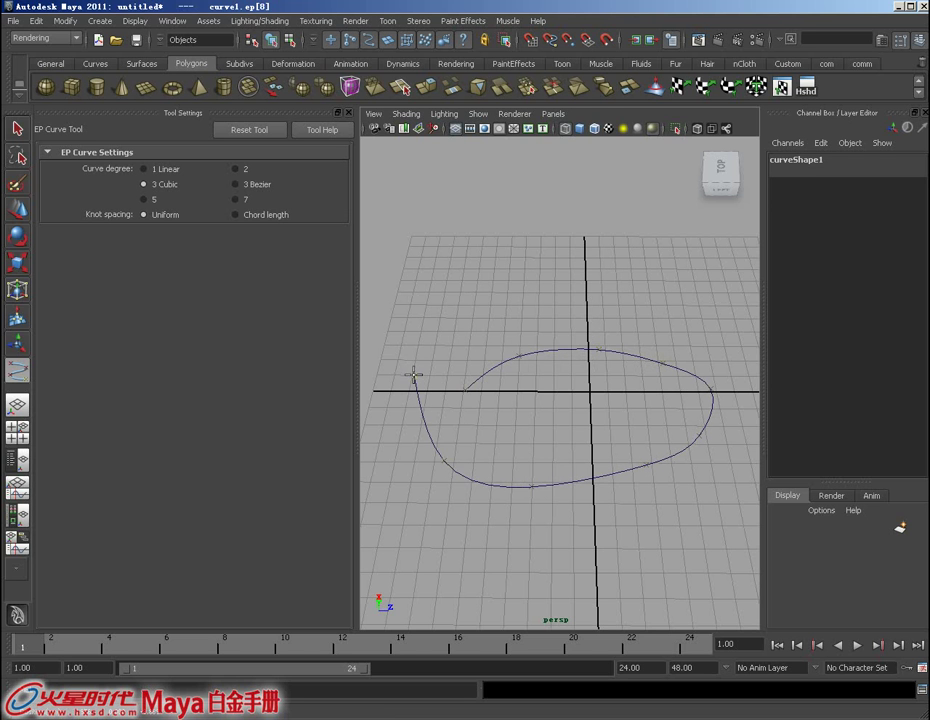
left_click(522, 318)
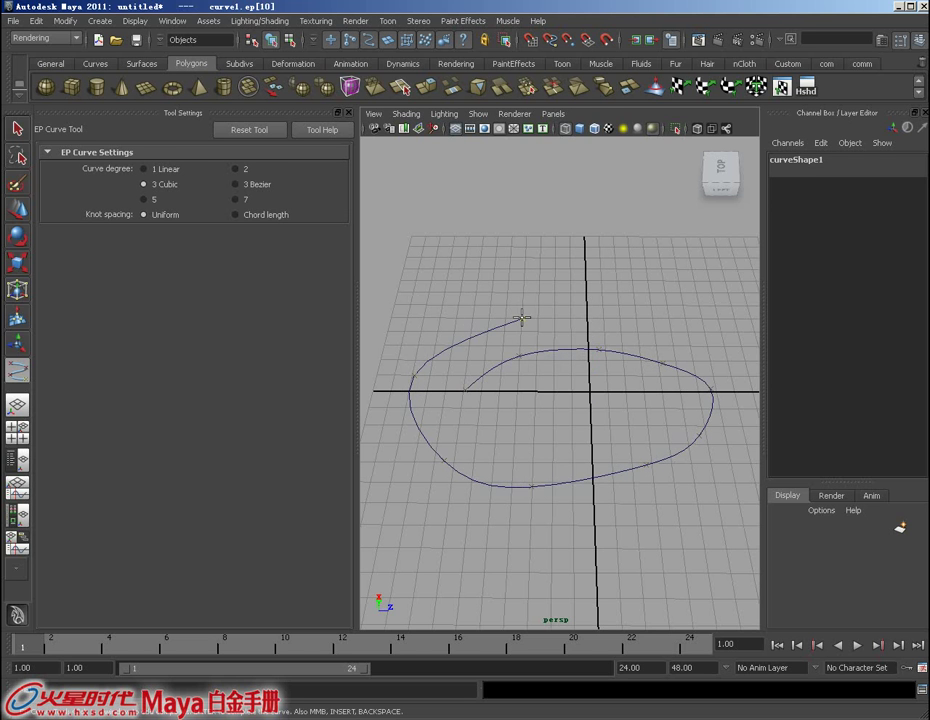
key("w")
mouse_move(525, 320)
left_mouse_down("alt")
mouse_move(525, 347)
mouse_move(507, 324)
mouse_move(523, 336)
mouse_move(519, 405)
mouse_move(546, 403)
mouse_move(548, 415)
left_mouse_up("alt")
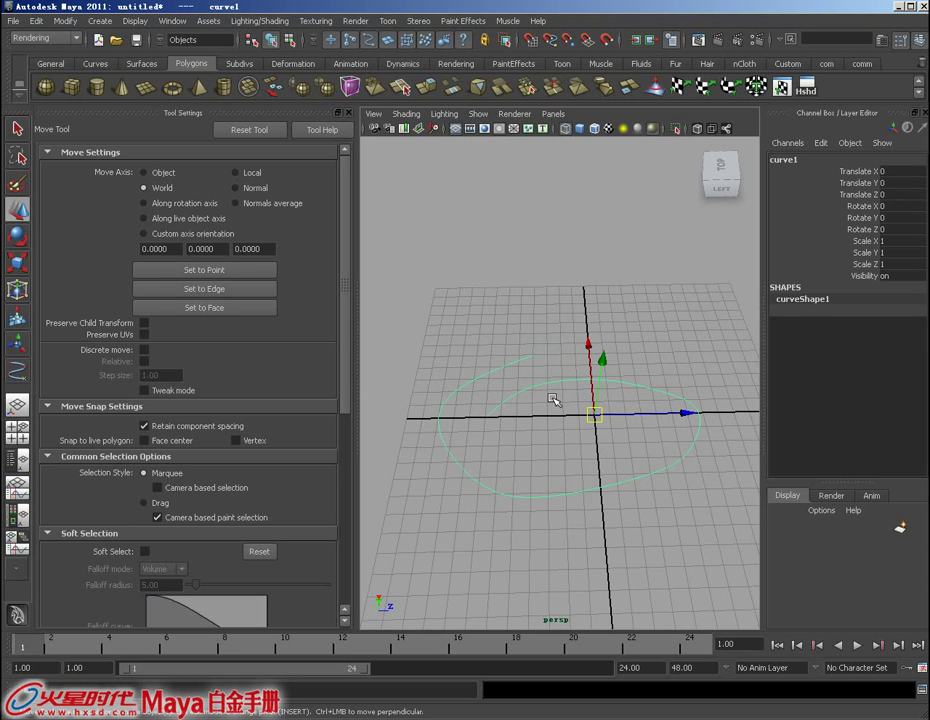
mouse_move(551, 400)
left_mouse_down("alt")
mouse_move(561, 425)
mouse_move(574, 403)
left_mouse_up("alt")
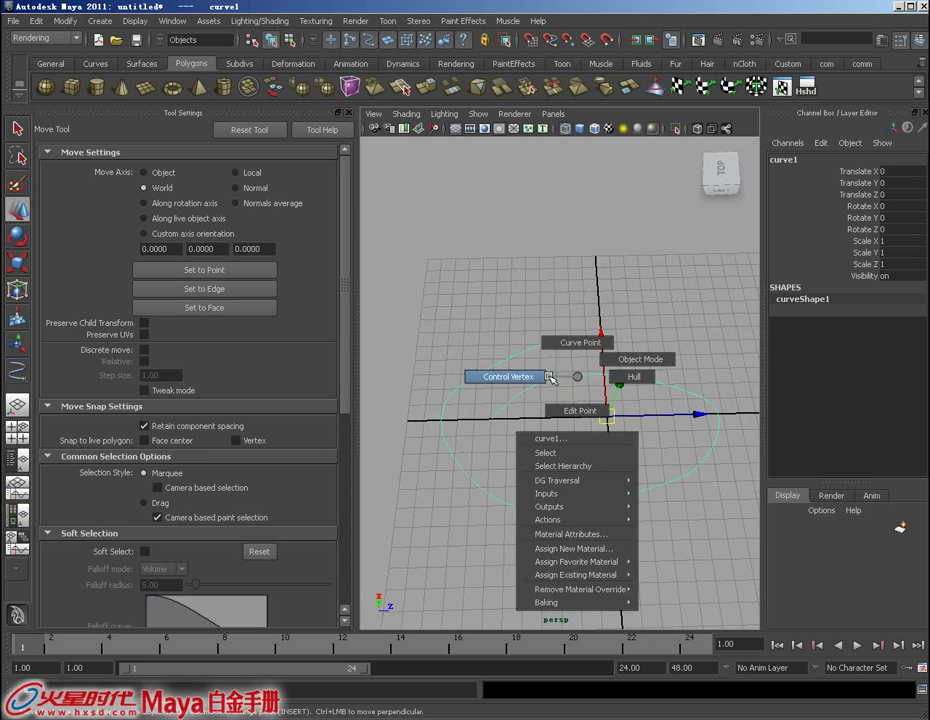
right_click_drag(578, 378, 549, 378)
mouse_move(575, 411)
left_mouse_down("alt")
mouse_move(585, 428)
mouse_move(585, 369)
mouse_move(613, 425)
mouse_move(629, 408)
mouse_move(612, 349)
left_mouse_up("alt")
scroll(613, 425, "down", 2)
key("ctrl+z")
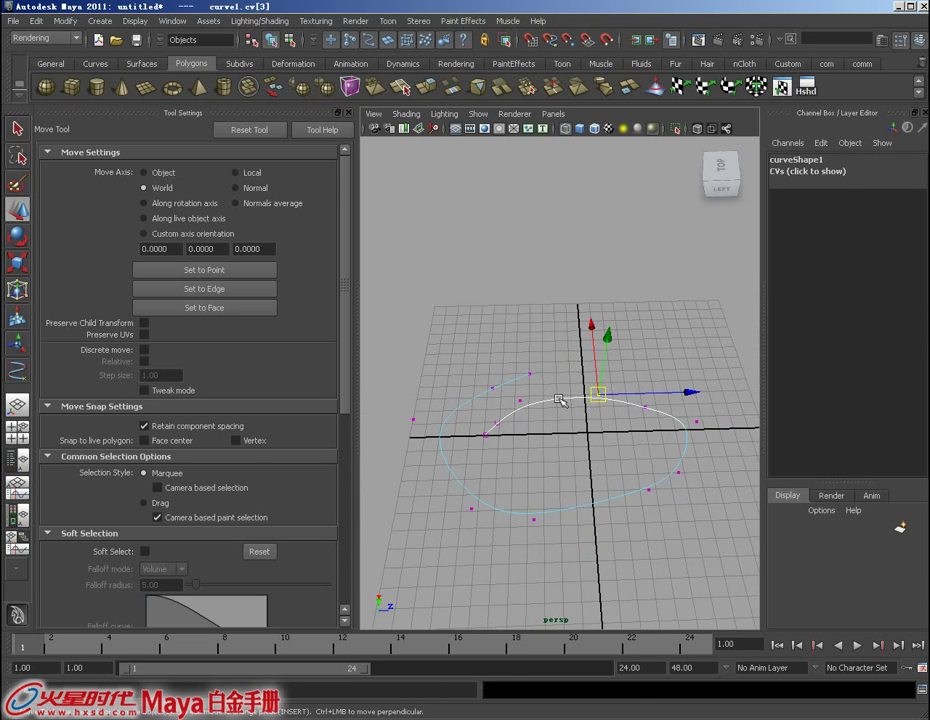
right_click_drag(562, 401, 619, 380)
left_click(595, 443)
mouse_move(595, 443)
left_mouse_down("alt")
mouse_move(556, 390)
mouse_move(552, 423)
mouse_move(564, 385)
left_mouse_up("alt")
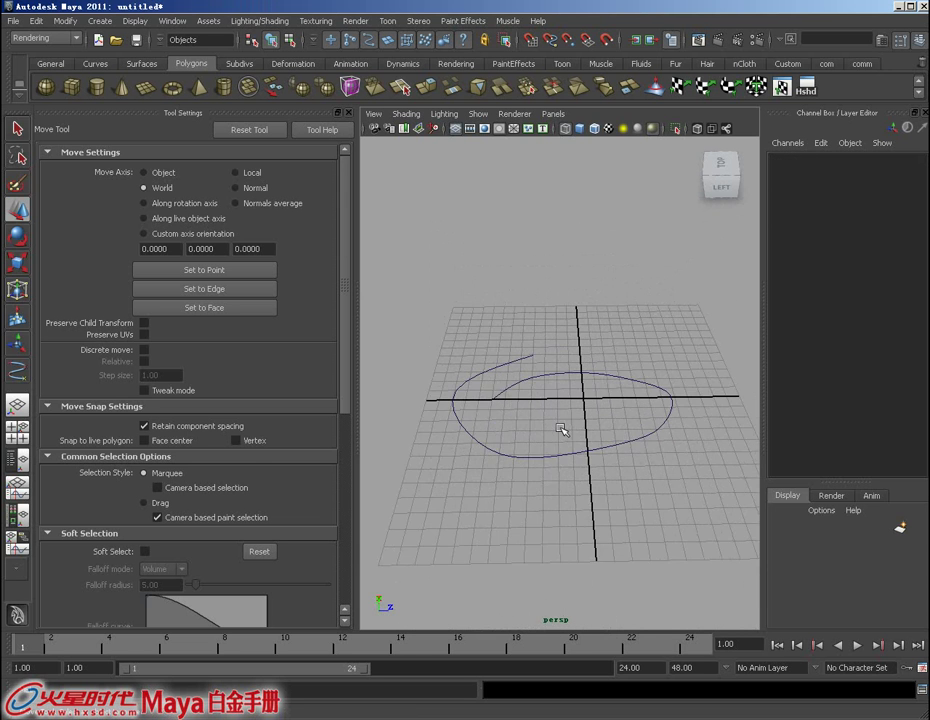
left_click_drag(556, 429, 619, 510, "alt")
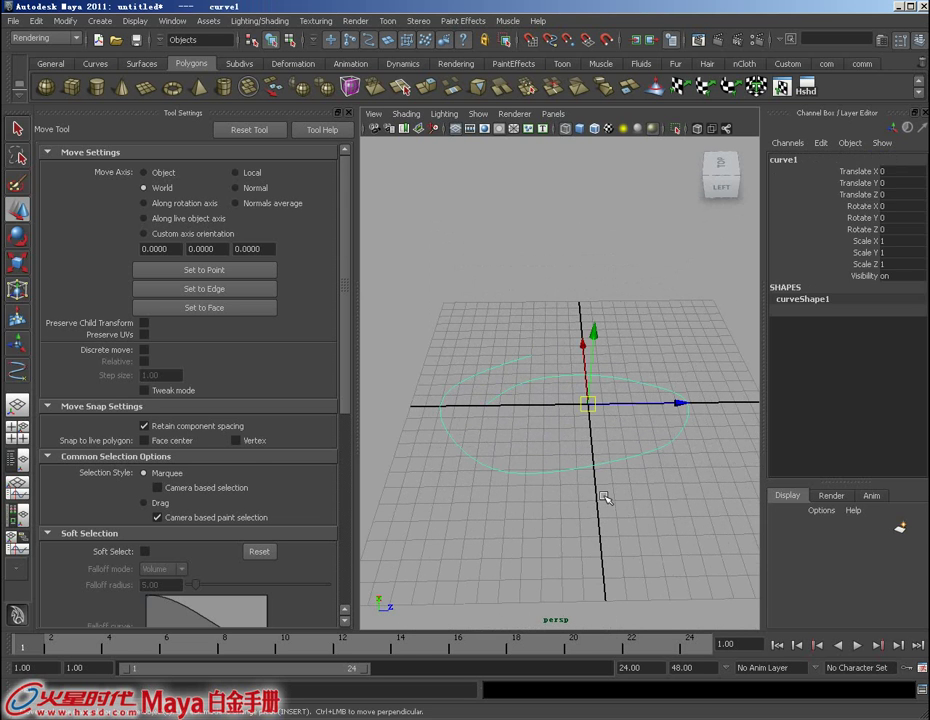
Delete the ellipse curve and switch to the Bezier Curve Tool with tool settings hidden
key("Delete")
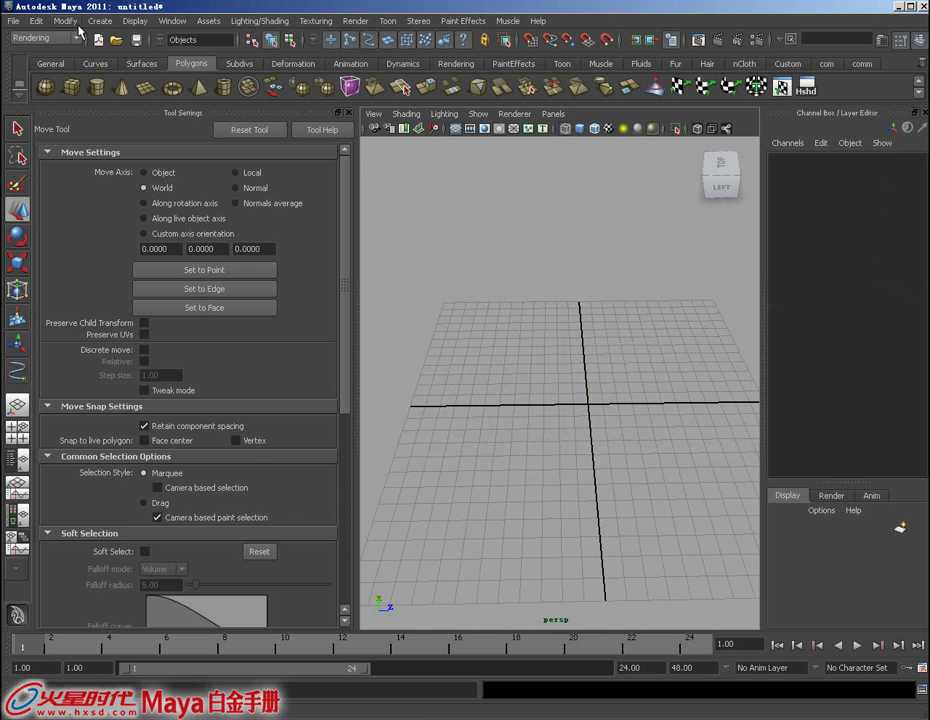
left_click(97, 22)
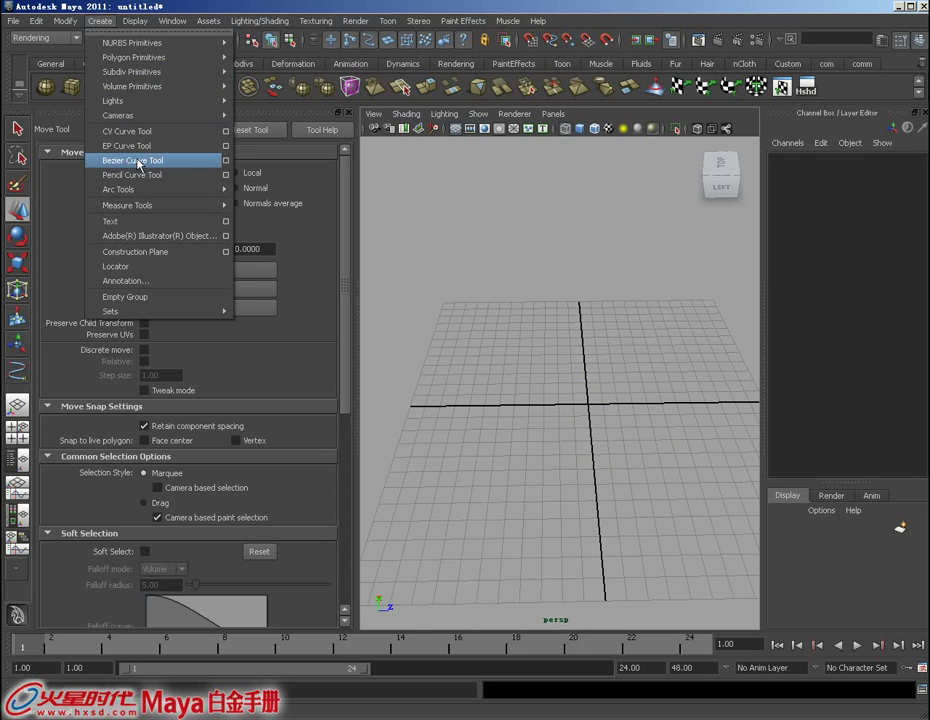
left_click(226, 166)
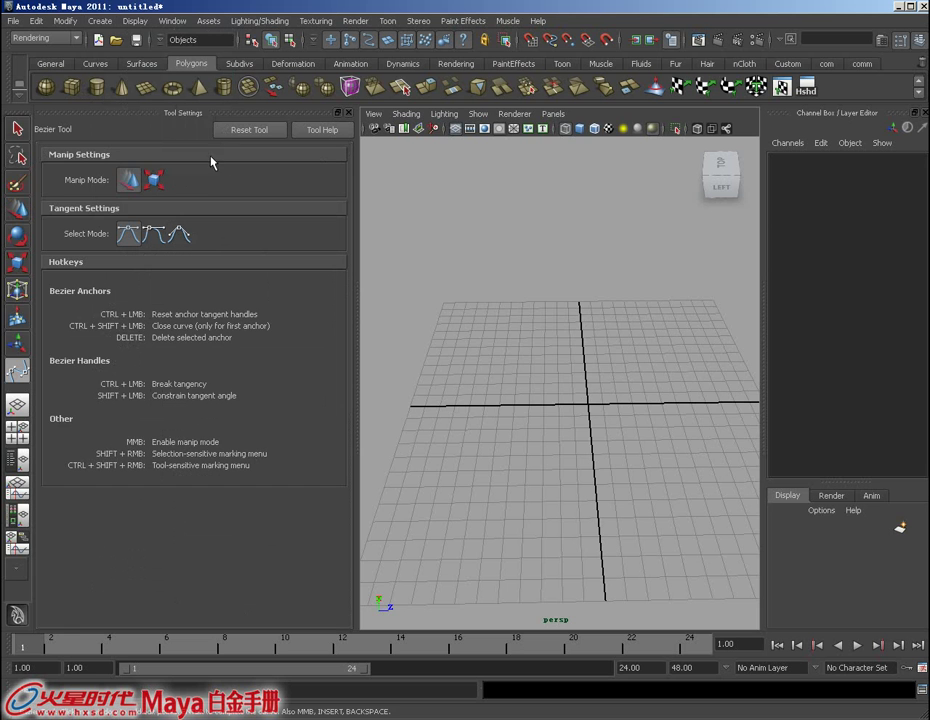
mouse_move(448, 302)
right_mouse_down("alt")
mouse_move(505, 363)
mouse_move(504, 380)
right_mouse_up("alt")
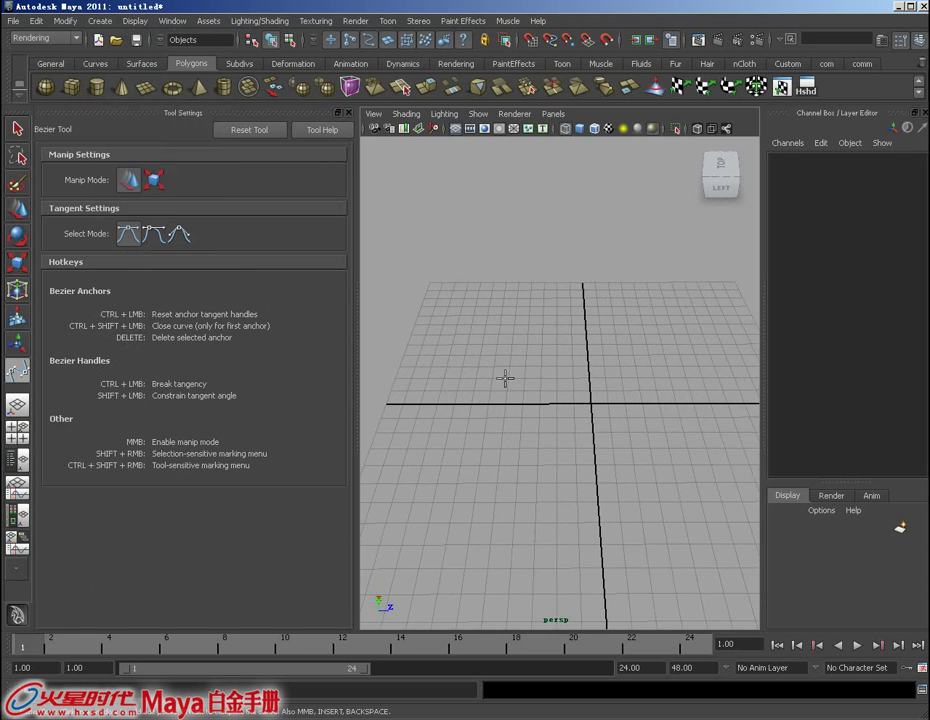
left_click(344, 116)
right_click_drag(440, 359, 281, 413, "alt")
Place seven Bezier anchors with curved tangents in a loop around the grid
left_click(205, 414)
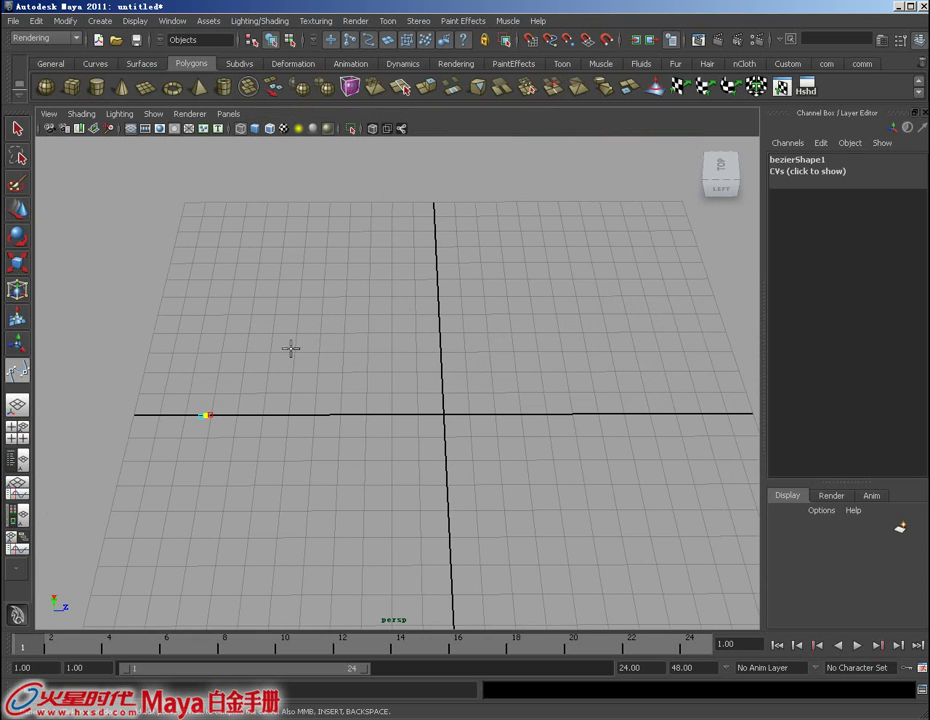
left_click_drag(264, 371, 302, 350)
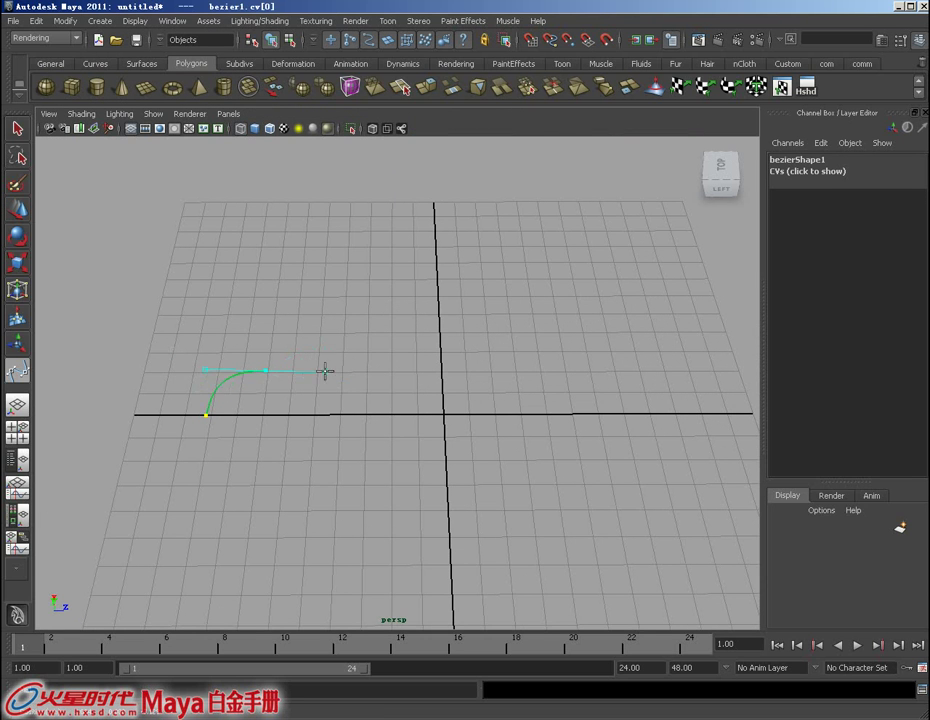
left_click_drag(411, 310, 456, 338)
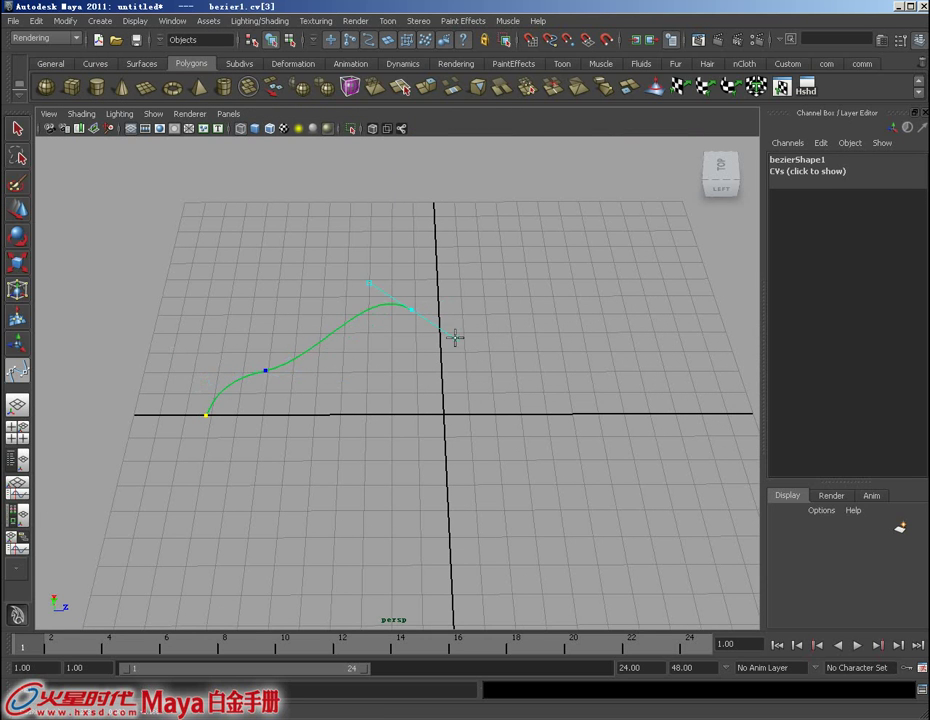
left_click_drag(541, 355, 558, 352)
left_click_drag(596, 425, 607, 455)
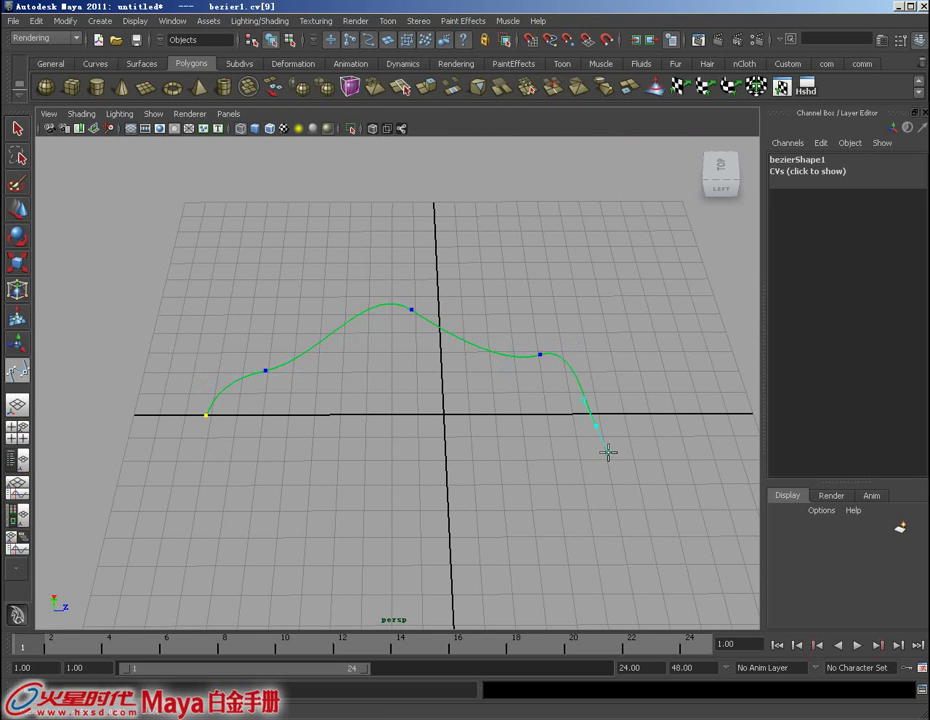
left_click_drag(543, 516, 463, 527)
mouse_move(345, 522)
left_mouse_down()
mouse_move(309, 488)
mouse_move(231, 465)
left_mouse_up()
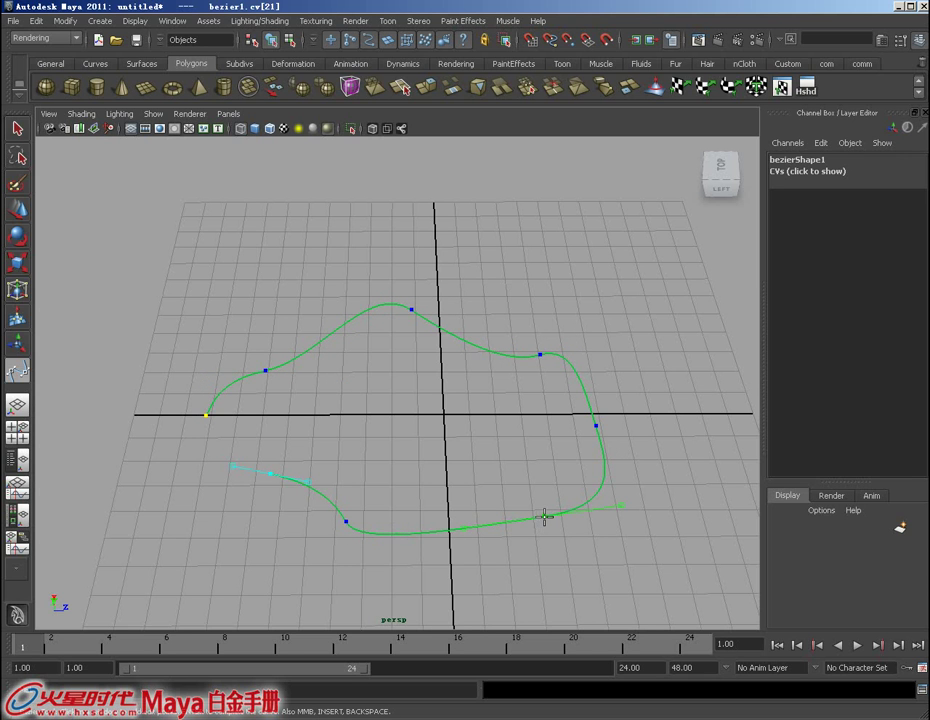
Reshape the bottom tangent and close the Bezier loop back at its start point
mouse_move(623, 507)
left_mouse_down()
mouse_move(623, 519)
mouse_move(606, 480)
mouse_move(610, 540)
mouse_move(594, 488)
left_mouse_up()
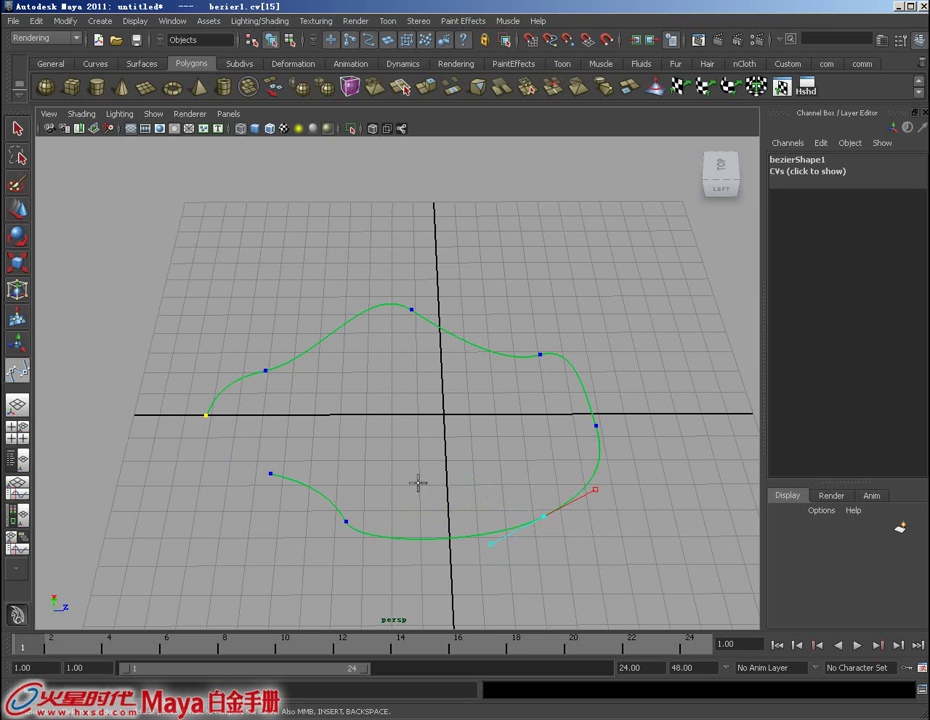
middle_click_drag(417, 484, 407, 469, "alt")
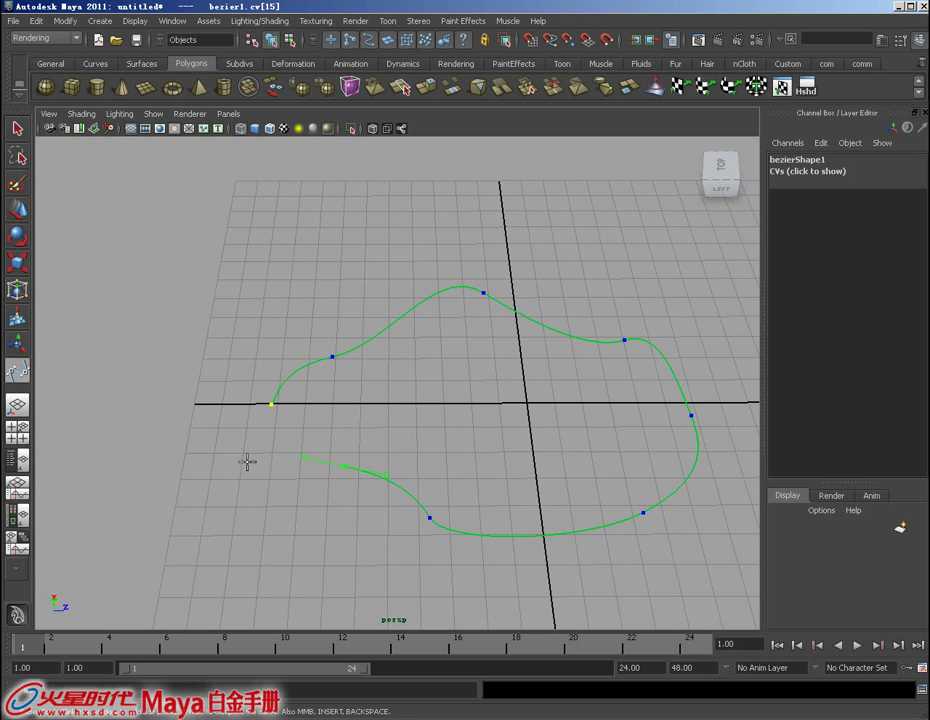
mouse_move(257, 462)
left_mouse_down()
mouse_move(237, 463)
mouse_move(213, 384)
left_mouse_up()
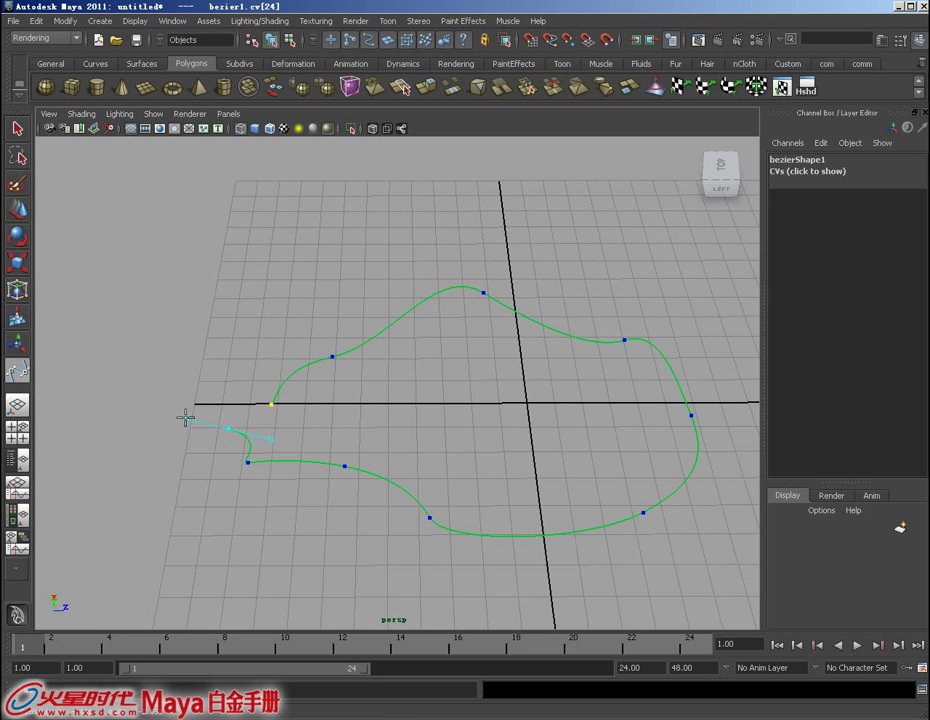
left_click_drag(271, 404, 259, 409)
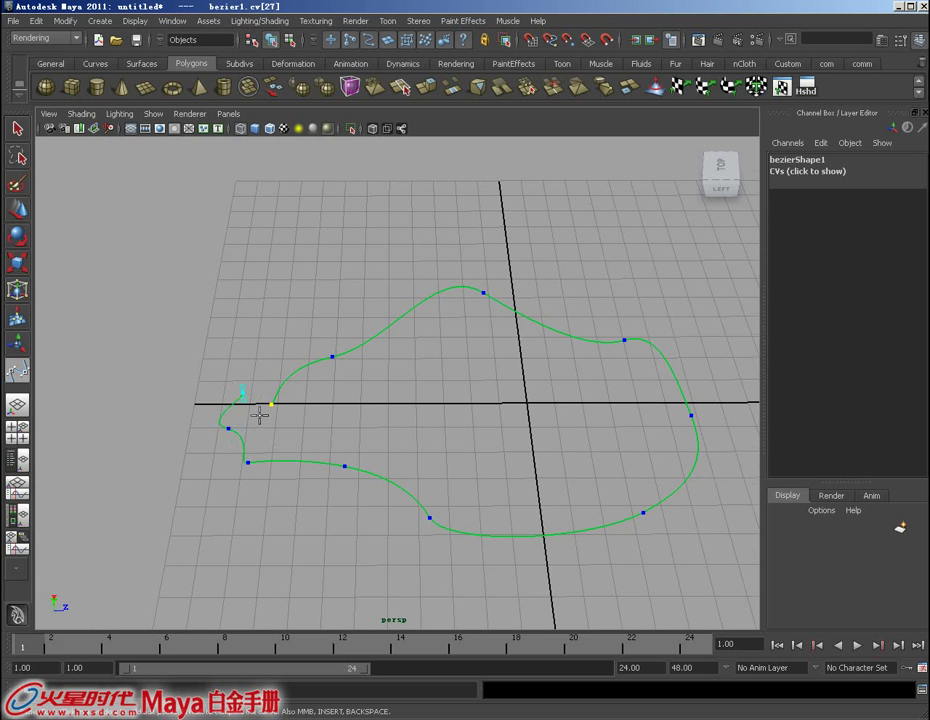
mouse_move(259, 409)
middle_mouse_down("alt")
mouse_move(352, 407)
mouse_move(326, 400)
middle_mouse_up("alt")
mouse_move(326, 400)
left_mouse_down("alt")
mouse_move(380, 469)
mouse_move(384, 417)
mouse_move(432, 440)
mouse_move(370, 431)
mouse_move(527, 475)
mouse_move(417, 440)
mouse_move(497, 470)
left_mouse_up("alt")
key("w")
Move control vertex 17 of bezier1 to reshape the curve
right_click_drag(497, 470, 467, 465)
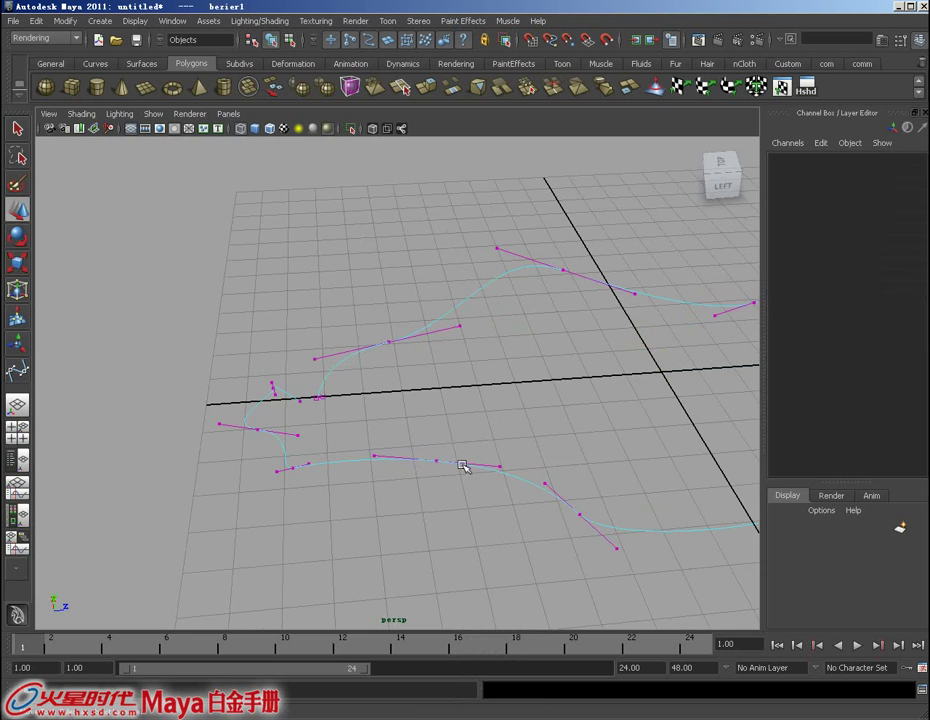
mouse_move(467, 465)
left_mouse_down("alt")
mouse_move(475, 471)
mouse_move(438, 495)
left_mouse_up("alt")
left_click_drag(583, 590, 584, 591)
mouse_move(584, 591)
left_mouse_down("alt")
mouse_move(529, 515)
mouse_move(498, 508)
mouse_move(556, 523)
mouse_move(498, 467)
mouse_move(442, 473)
mouse_move(441, 412)
mouse_move(474, 509)
left_mouse_up("alt")
Return bezier1 to Object Mode, select it, and delete it
right_click_drag(529, 480, 556, 461)
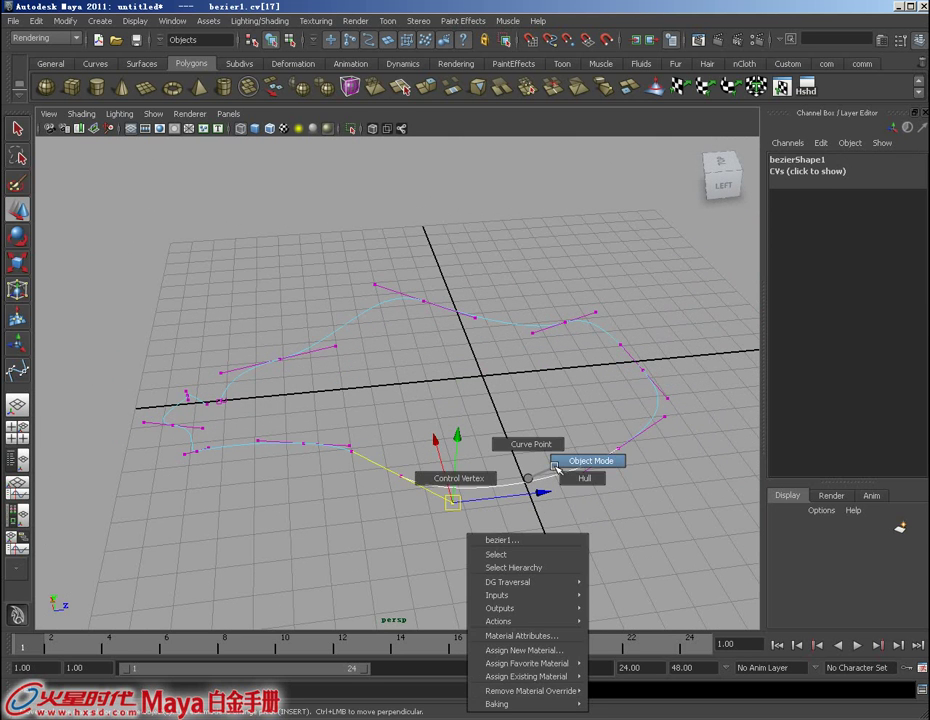
left_click(583, 523)
left_click(560, 462)
mouse_move(560, 462)
left_mouse_down("alt")
mouse_move(332, 380)
mouse_move(475, 440)
mouse_move(483, 478)
left_mouse_up("alt")
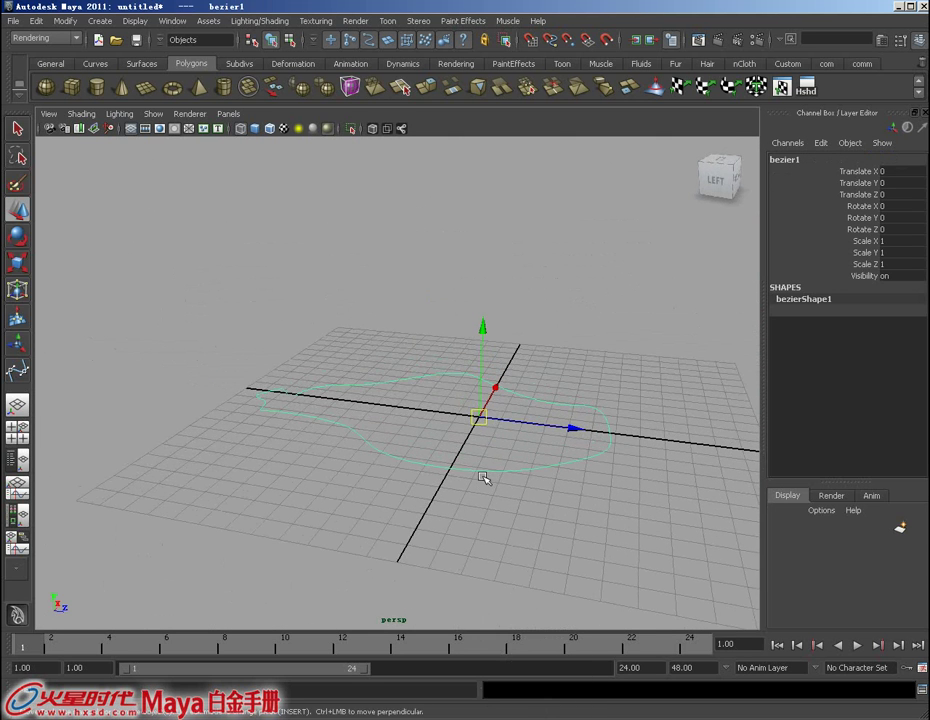
key("Delete")
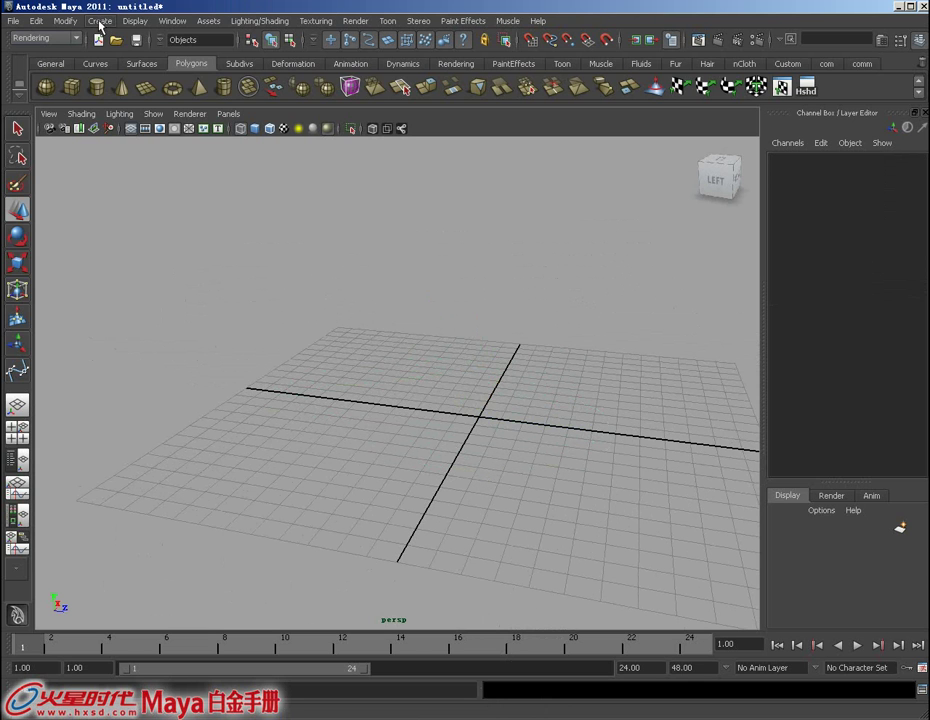
Switch to the Pencil Curve Tool for freehand drawing
left_click(100, 21)
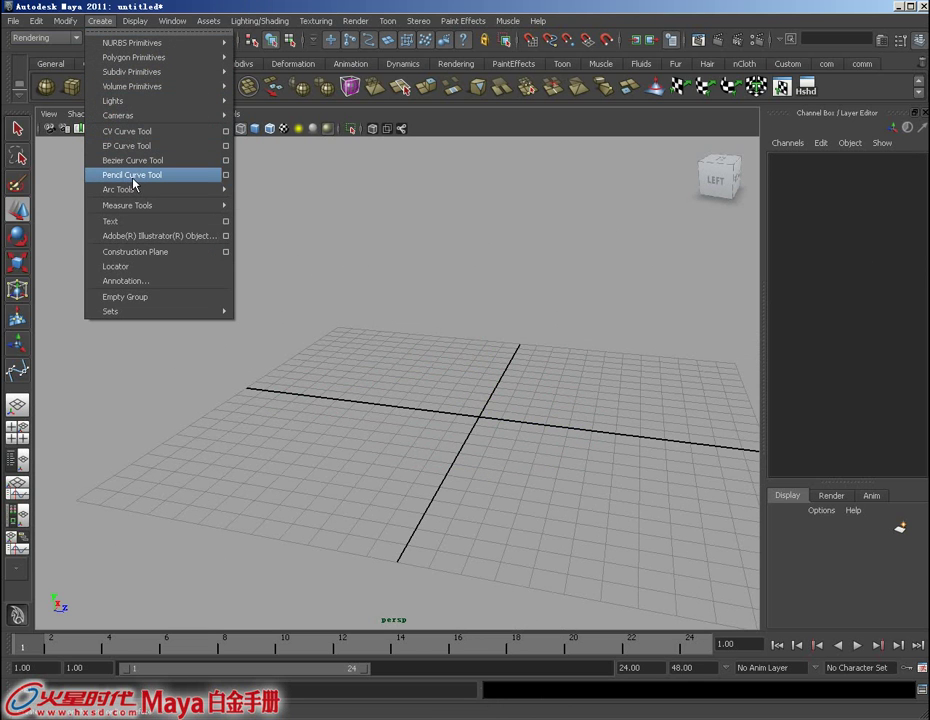
key("Escape")
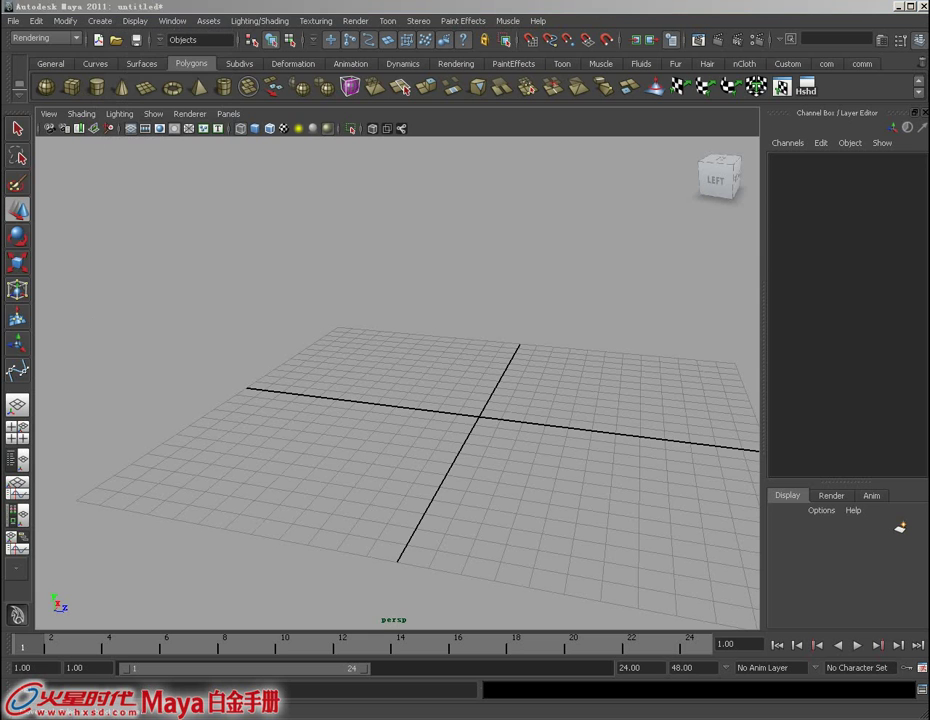
left_click_drag(148, 297, 201, 318, "alt")
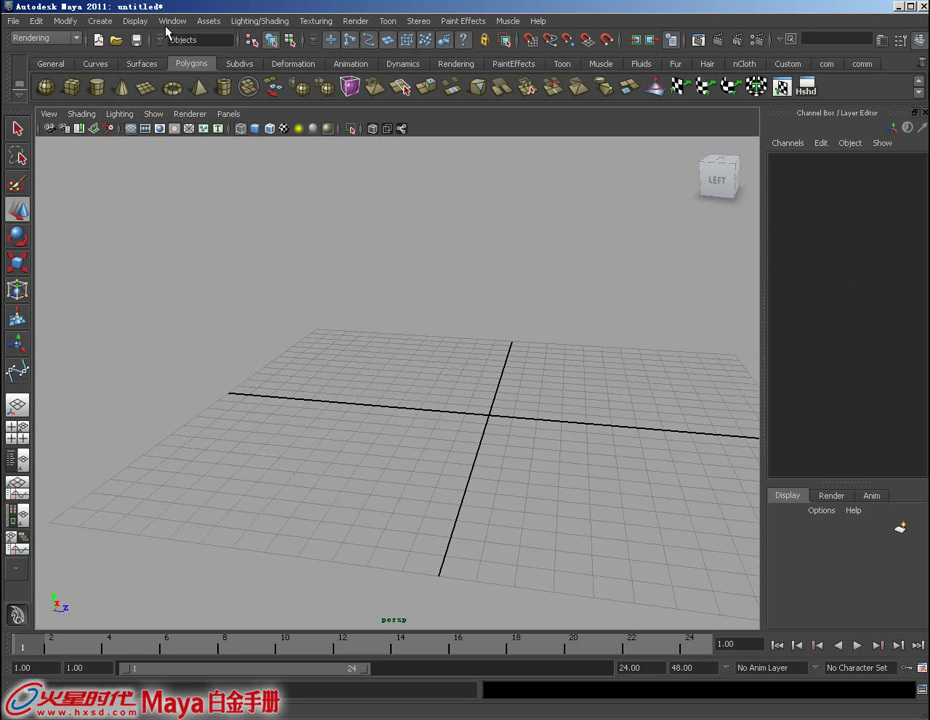
left_click(99, 21)
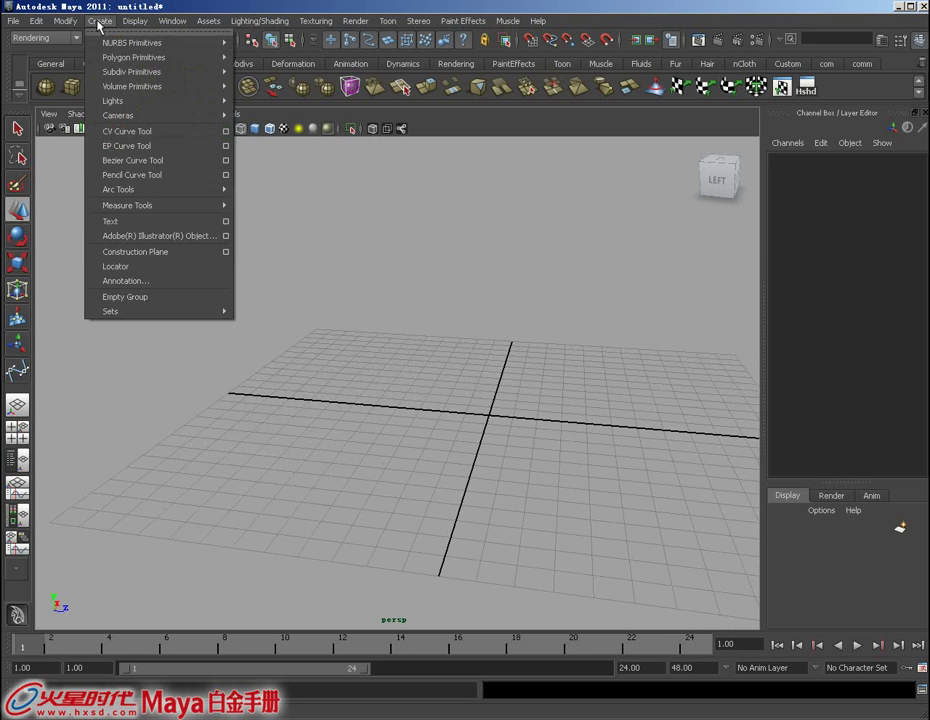
left_click(139, 181)
mouse_move(145, 187)
left_mouse_down("alt")
mouse_move(337, 430)
mouse_move(311, 415)
left_mouse_up("alt")
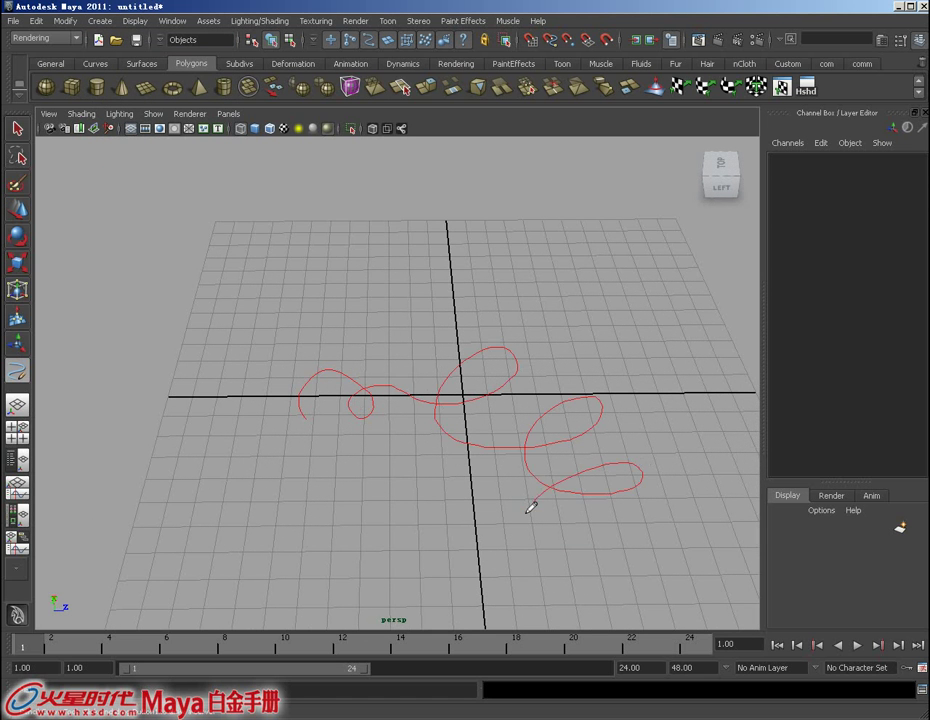
Sketch looping curve1 across the grid and curve2 above it
mouse_move(531, 508)
left_mouse_down()
mouse_move(382, 448)
mouse_move(453, 494)
mouse_move(413, 440)
mouse_move(394, 448)
mouse_move(397, 475)
left_mouse_up()
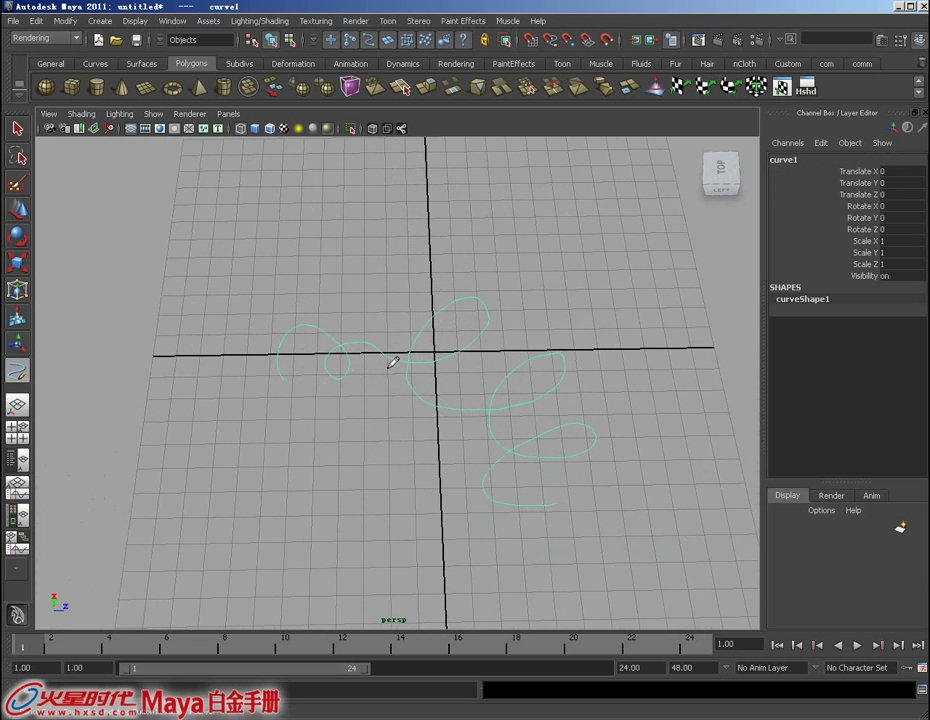
mouse_move(355, 418)
left_mouse_down("alt")
mouse_move(363, 363)
mouse_move(361, 457)
mouse_move(324, 362)
left_mouse_up("alt")
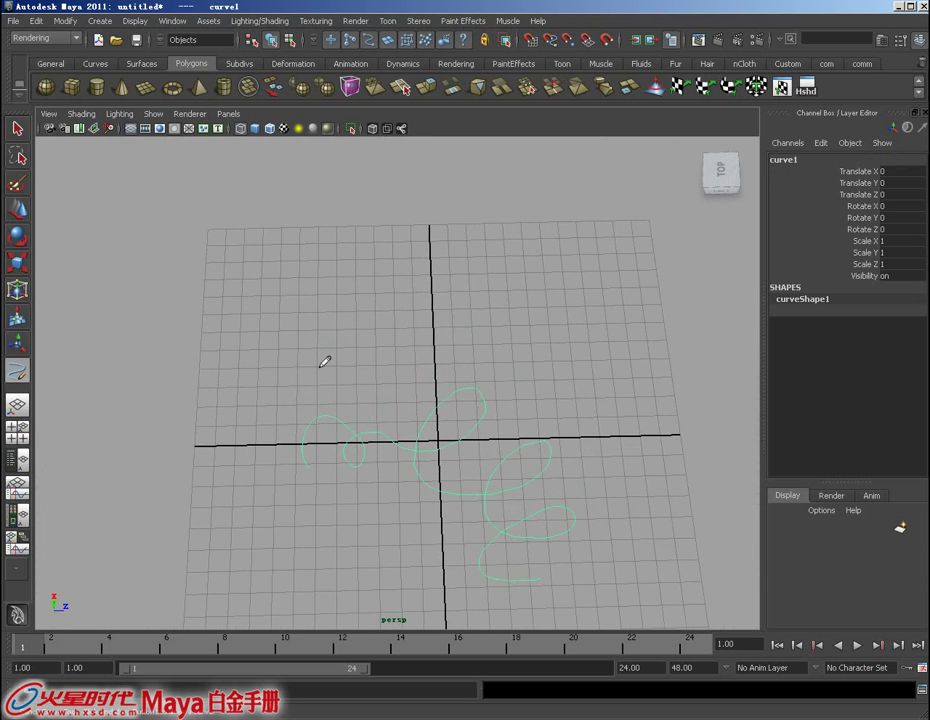
left_click_drag(512, 334, 555, 370)
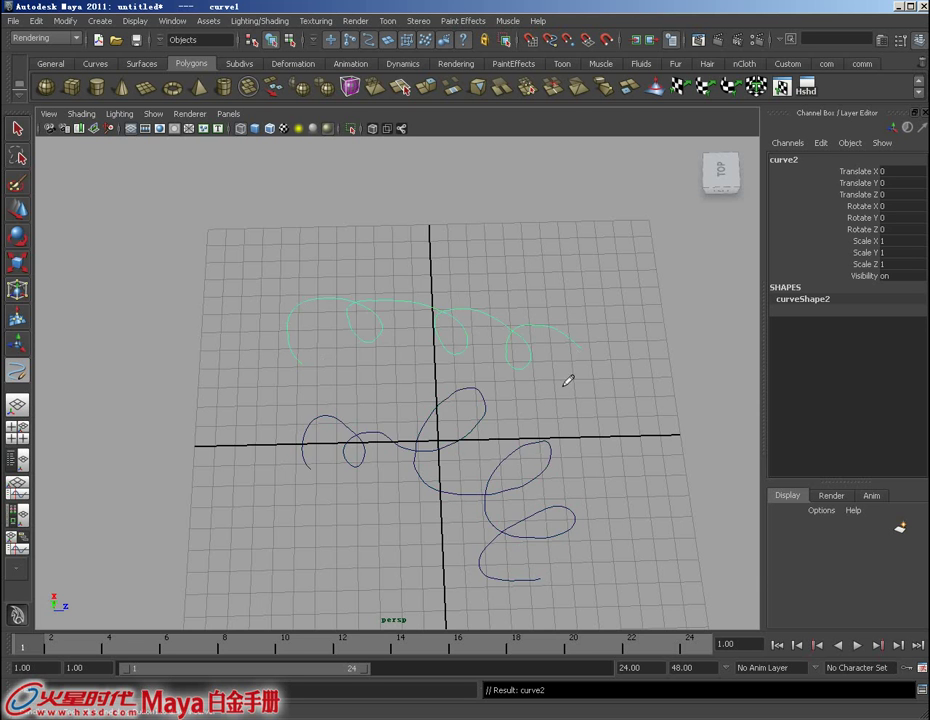
mouse_move(567, 438)
left_mouse_down("alt")
mouse_move(490, 357)
mouse_move(507, 390)
left_mouse_up("alt")
Display curve2's control vertices, dismiss the marking menu, and start a new scene with Ctrl+N
key("w")
right_click_drag(500, 370, 432, 370)
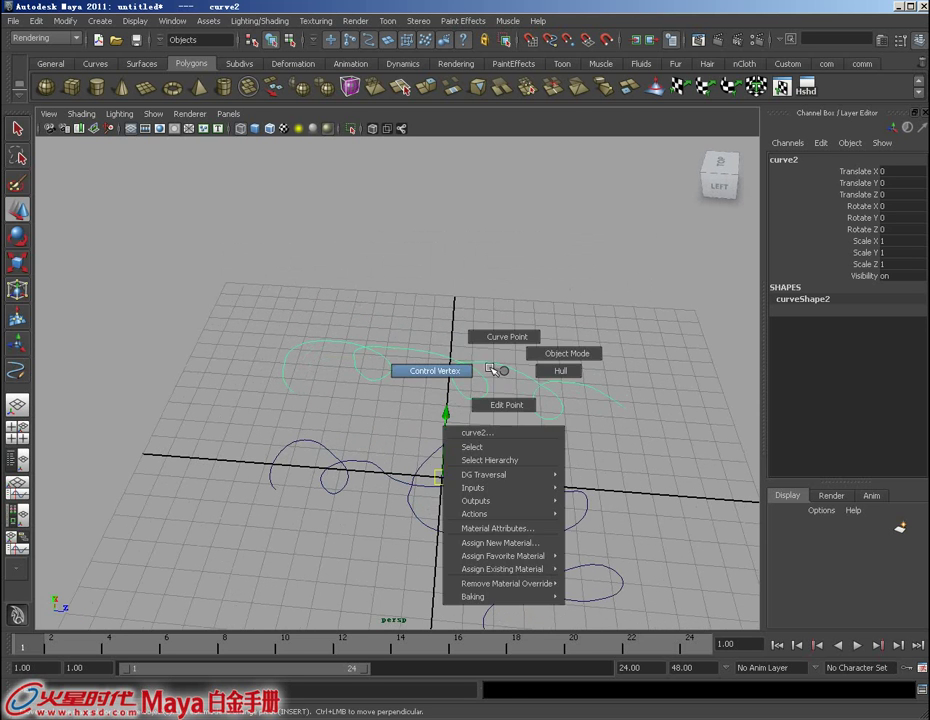
left_click_drag(381, 381, 440, 413, "alt")
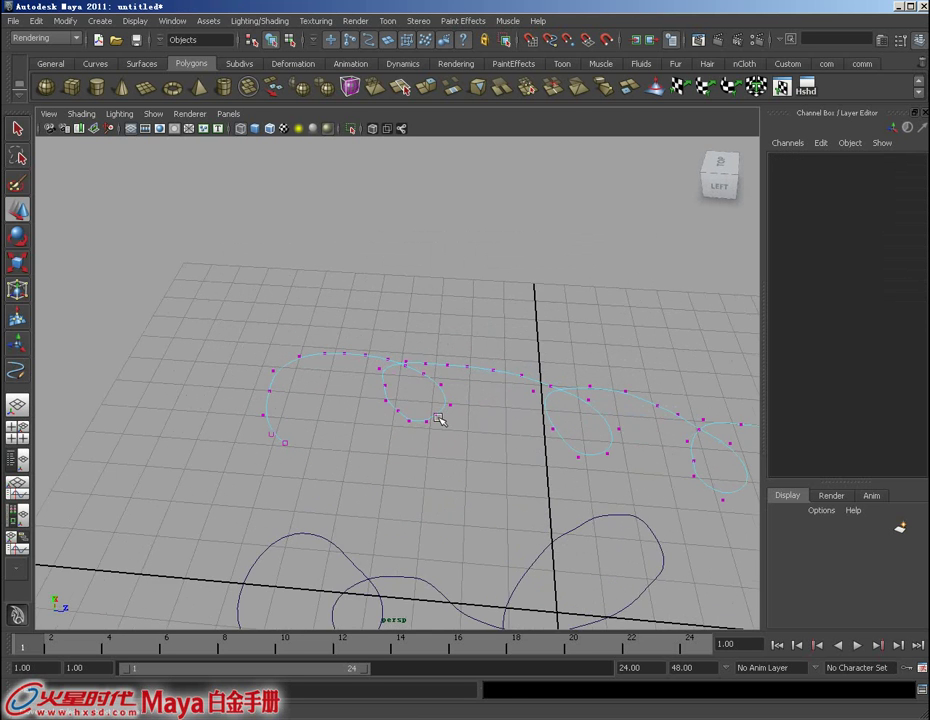
right_click_drag(442, 411, 446, 446)
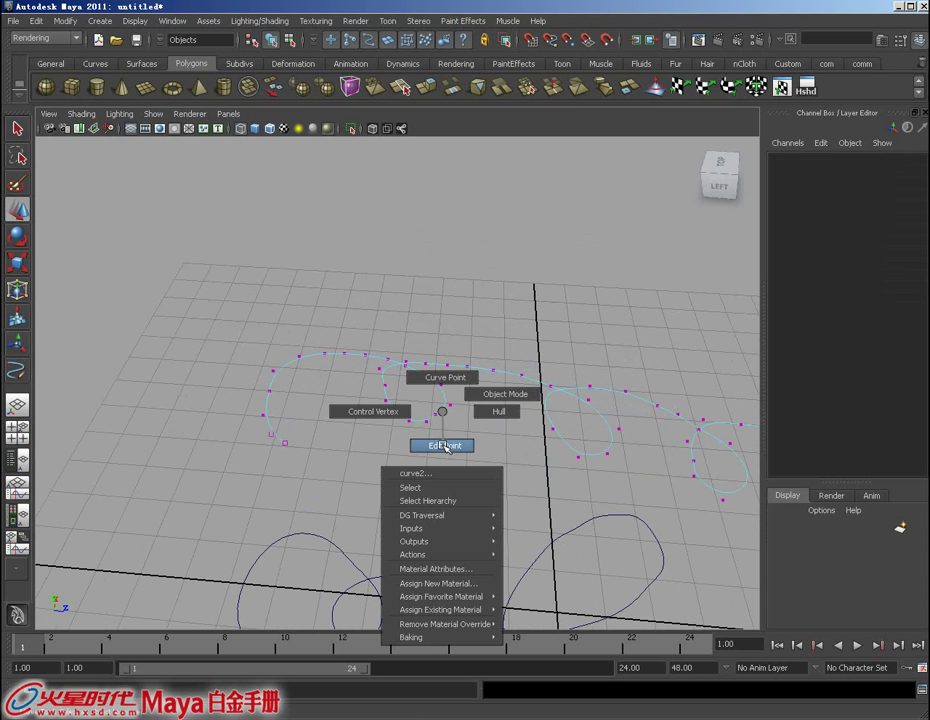
right_click_drag(446, 446, 442, 411)
mouse_move(442, 411)
left_mouse_down("alt")
mouse_move(432, 394)
mouse_move(453, 430)
mouse_move(403, 395)
mouse_move(413, 413)
mouse_move(399, 426)
mouse_move(392, 416)
mouse_move(410, 412)
left_mouse_up("alt")
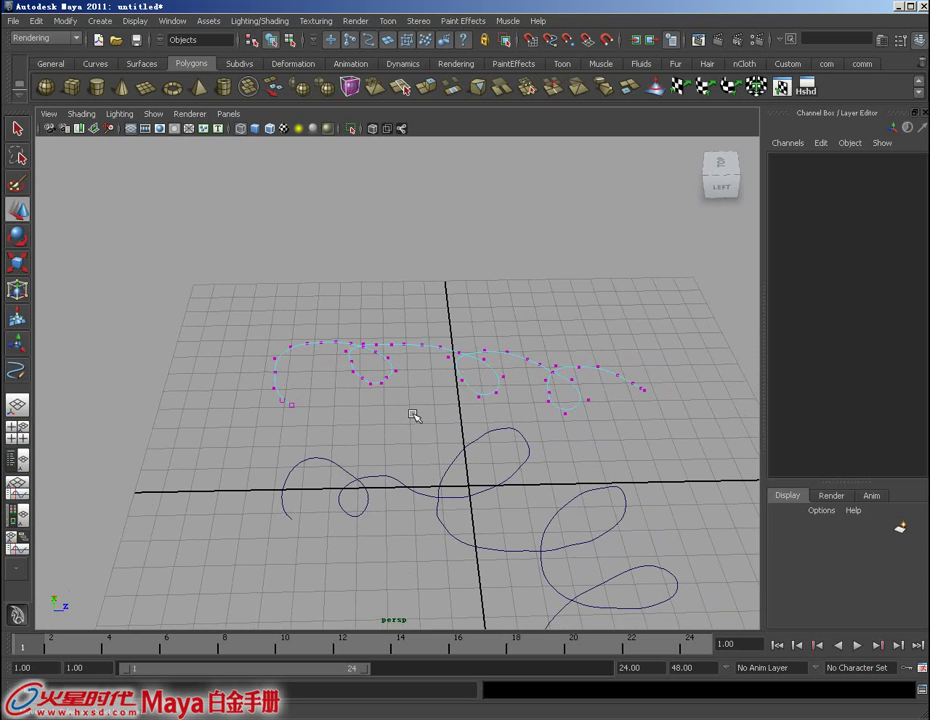
key("ctrl+n")
Start a new scene without saving the curves and pick the Three Point Circular Arc tool
left_click(455, 374)
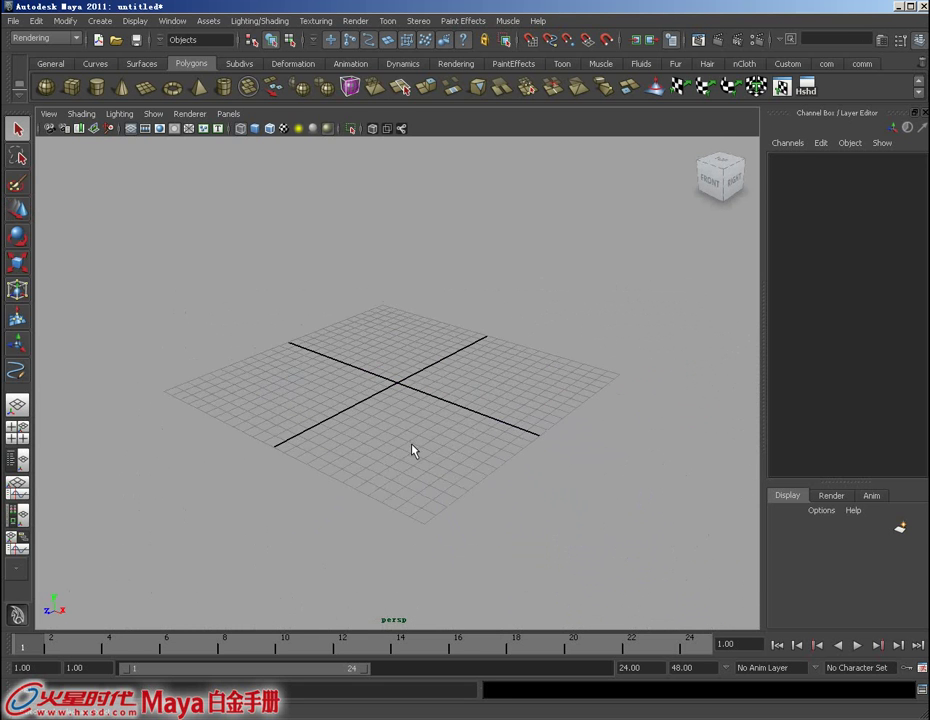
left_click_drag(413, 450, 400, 440, "alt")
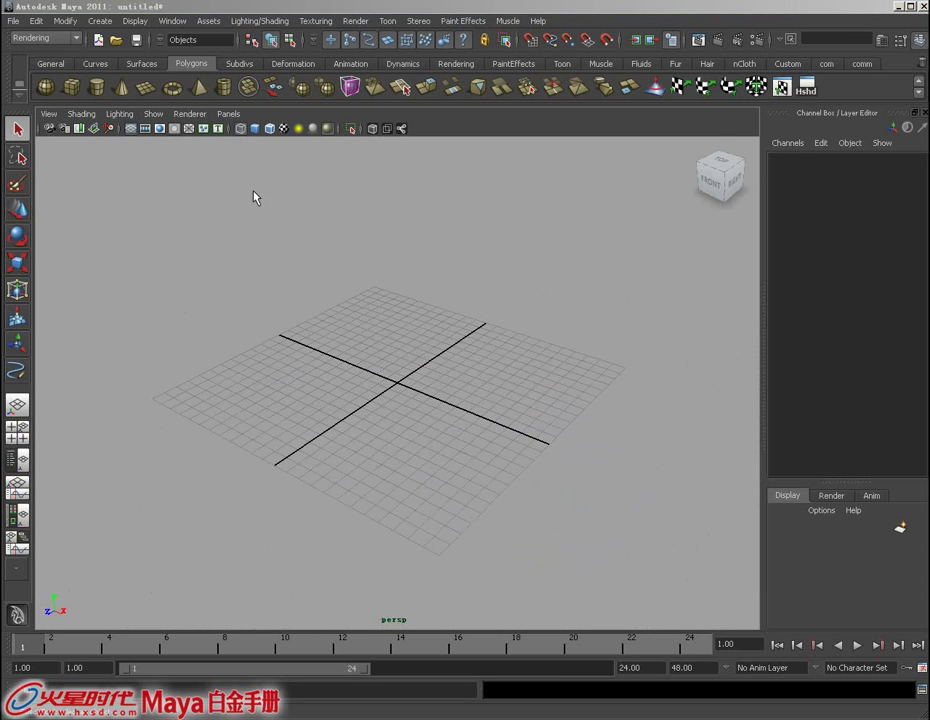
left_click(101, 22)
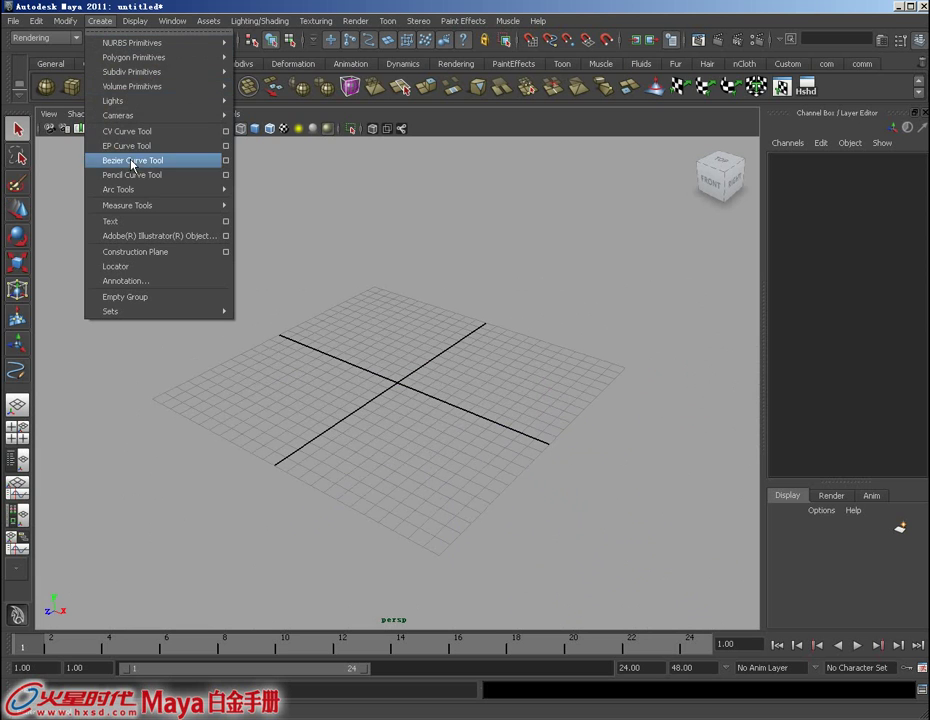
mouse_move(160, 189)
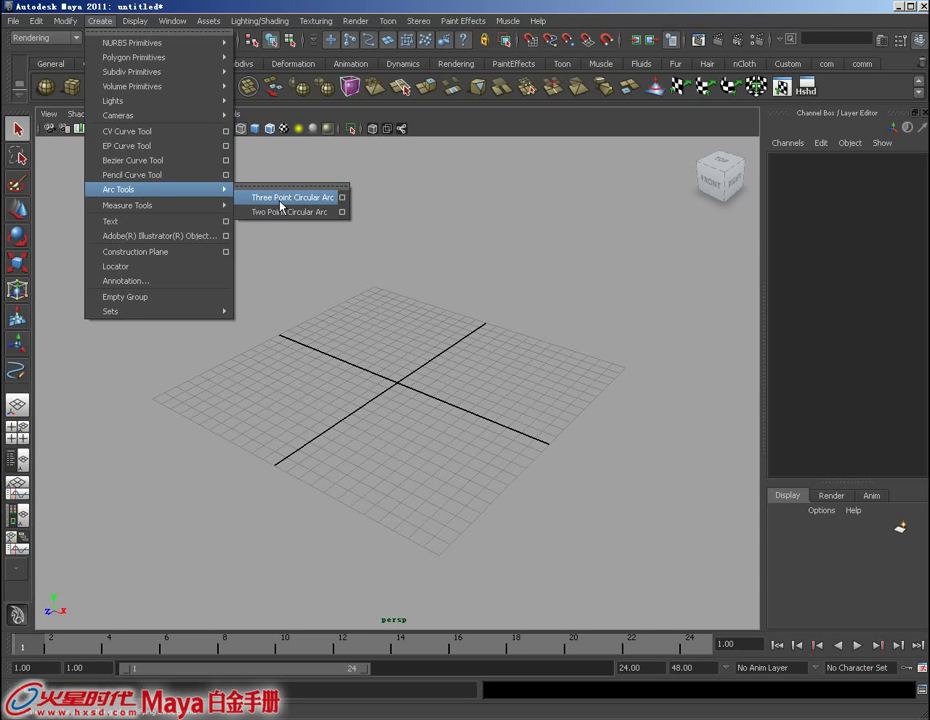
left_click(282, 197)
mouse_move(266, 197)
left_mouse_down("alt")
mouse_move(383, 408)
mouse_move(376, 376)
mouse_move(332, 399)
mouse_move(347, 403)
mouse_move(268, 388)
left_mouse_up("alt")
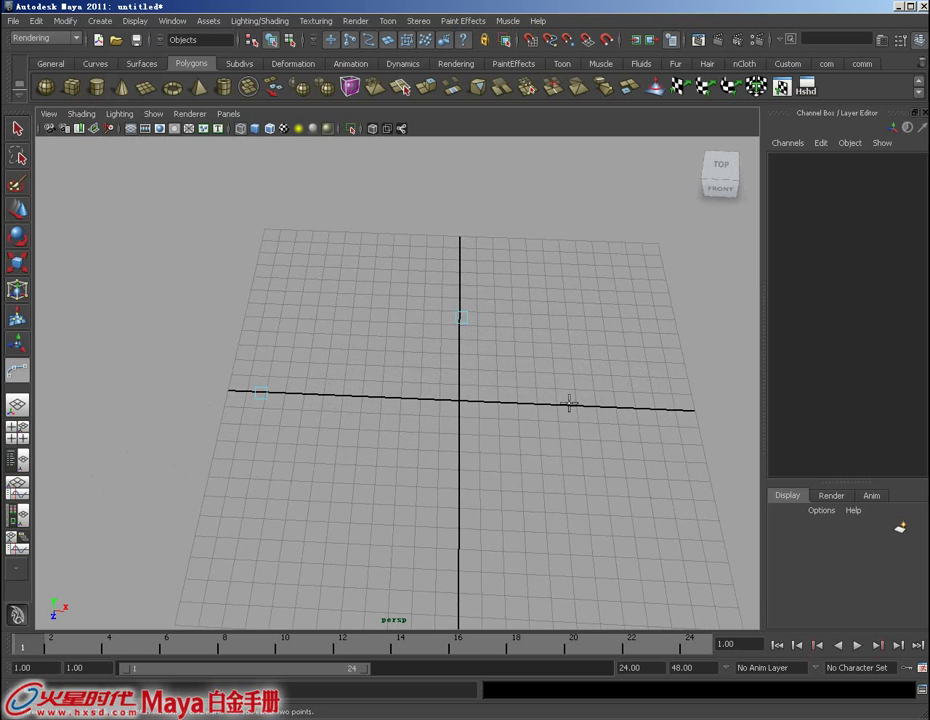
Draw the three-point circular arc curve2 on the grid and select it
mouse_move(570, 403)
left_mouse_down()
mouse_move(552, 565)
mouse_move(318, 550)
mouse_move(307, 488)
mouse_move(382, 572)
mouse_move(359, 504)
mouse_move(365, 573)
mouse_move(369, 500)
mouse_move(384, 588)
mouse_move(384, 394)
mouse_move(374, 363)
mouse_move(413, 496)
mouse_move(401, 552)
mouse_move(371, 565)
mouse_move(281, 518)
left_mouse_up()
key("Return")
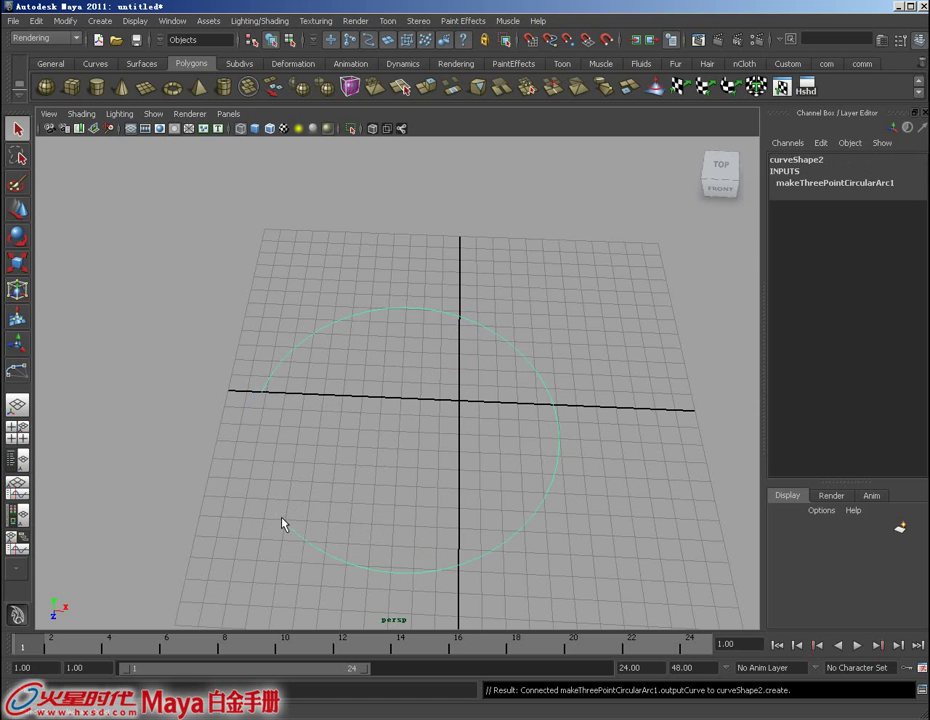
mouse_move(401, 536)
left_mouse_down("alt")
mouse_move(314, 424)
mouse_move(326, 467)
mouse_move(230, 475)
mouse_move(438, 500)
mouse_move(421, 484)
mouse_move(434, 486)
left_mouse_up("alt")
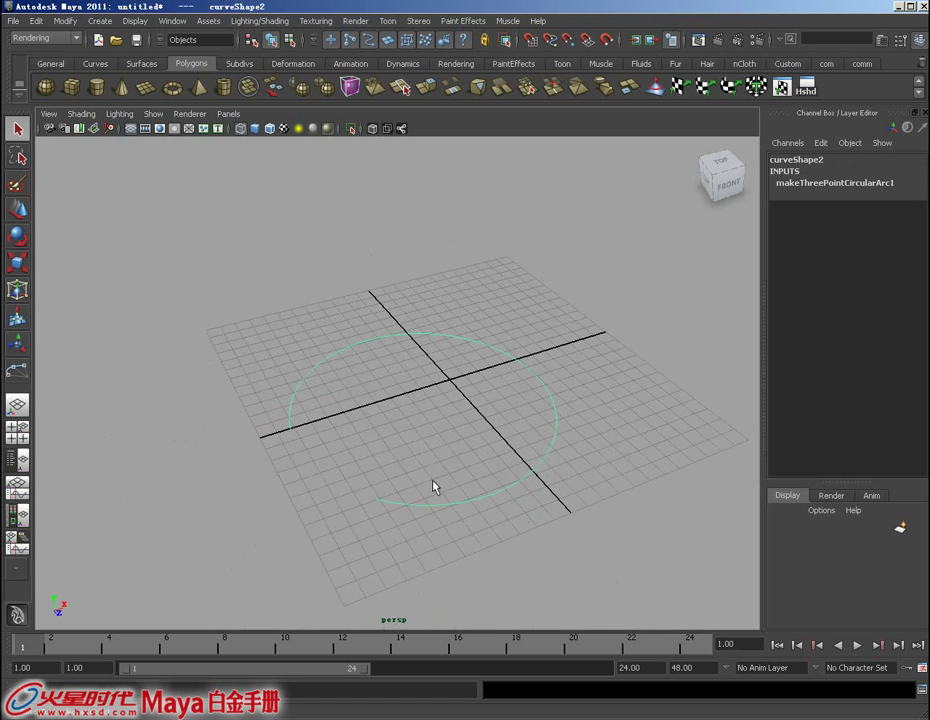
key("q")
left_click_drag(496, 527, 488, 517, "alt")
Delete the three-point arc and switch to the Two Point Circular Arc tool
key("Delete")
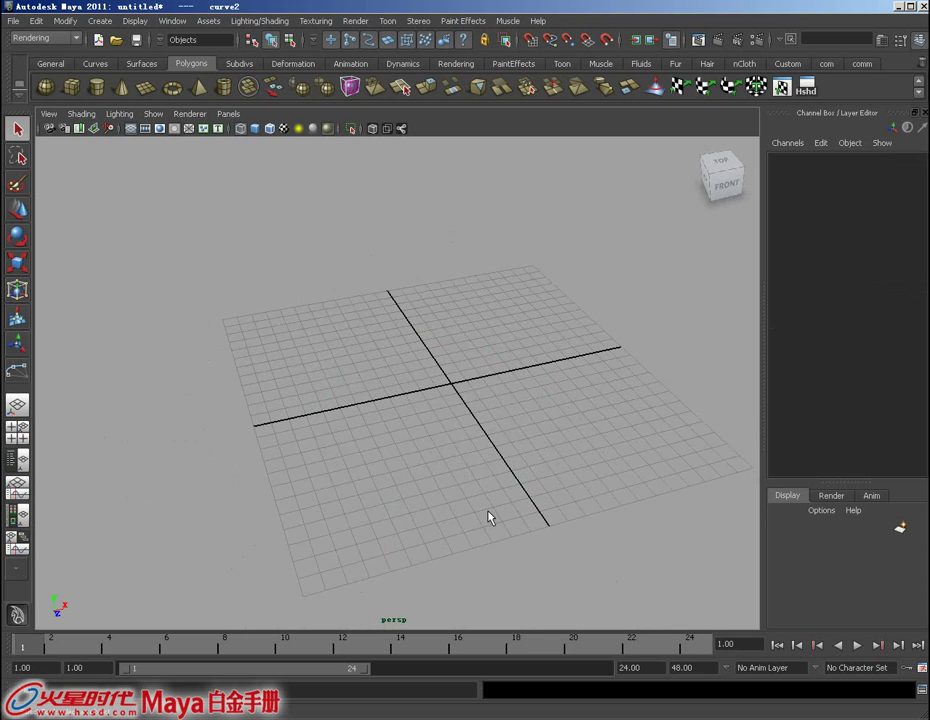
left_click_drag(312, 365, 300, 340, "alt")
left_click(100, 20)
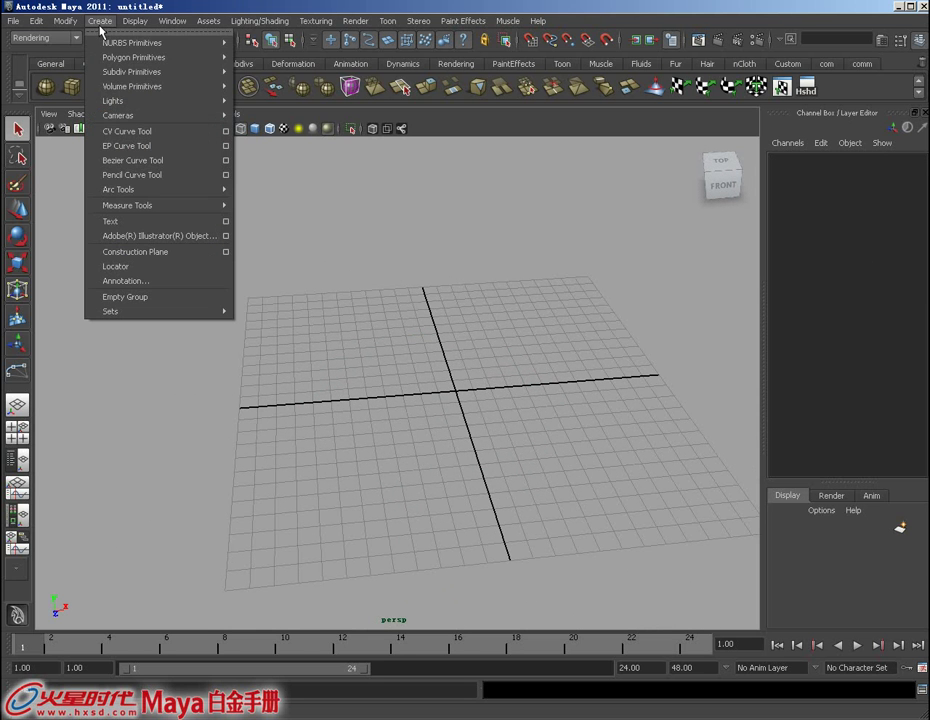
mouse_move(118, 189)
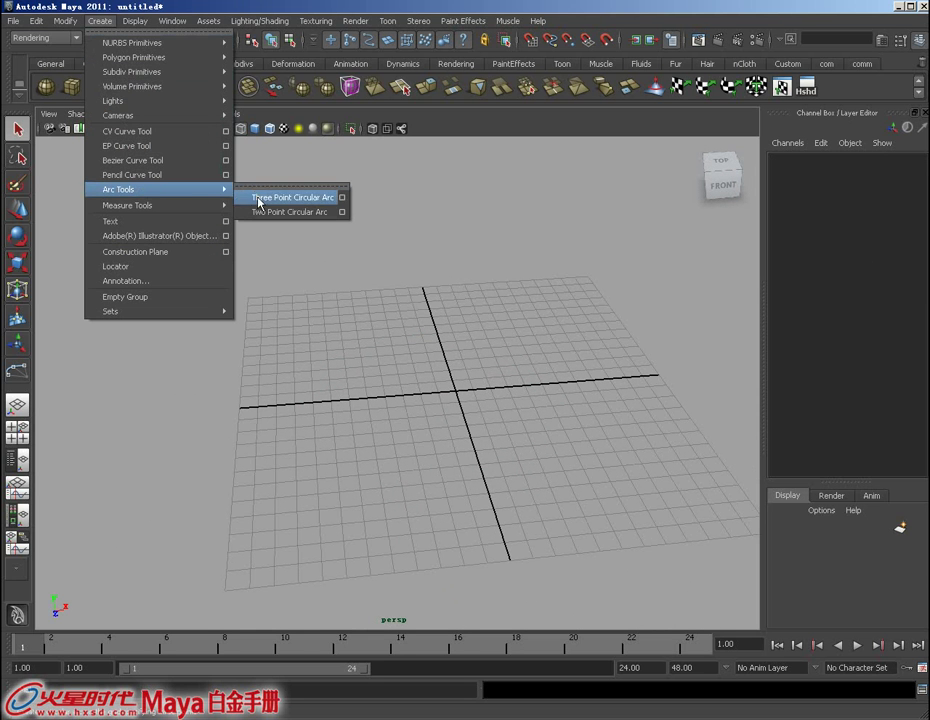
left_click(270, 216)
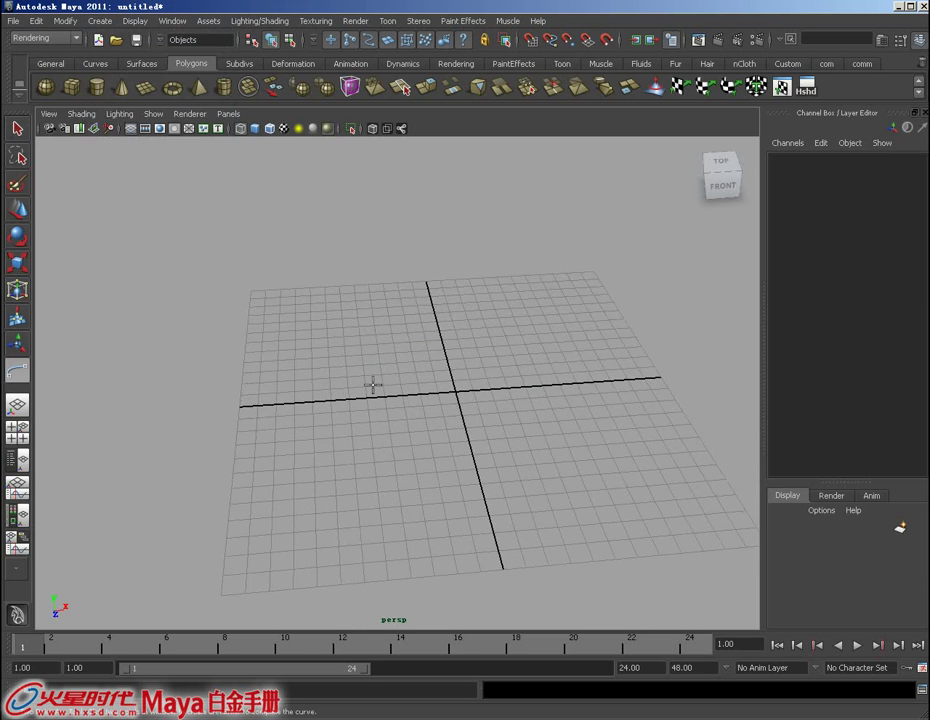
Place the arc's two endpoints, flip it to bulge above the chord, and finish it
left_click_drag(374, 384, 334, 398, "alt")
left_click(334, 398)
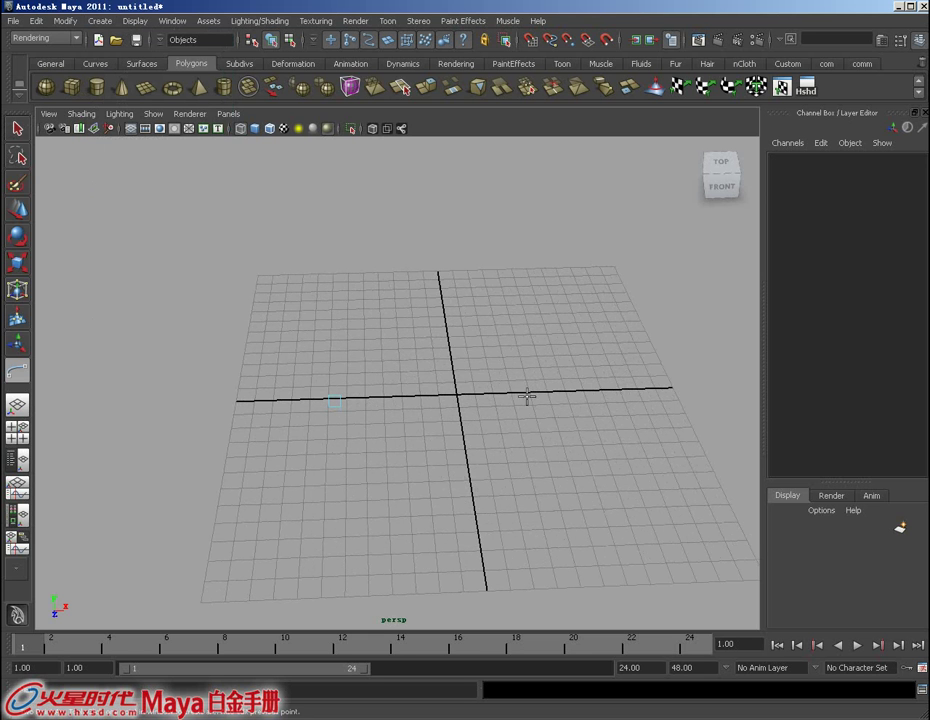
mouse_move(527, 395)
left_mouse_down()
mouse_move(588, 383)
mouse_move(654, 390)
mouse_move(540, 410)
left_mouse_up()
middle_click_drag(540, 410, 456, 389, "alt")
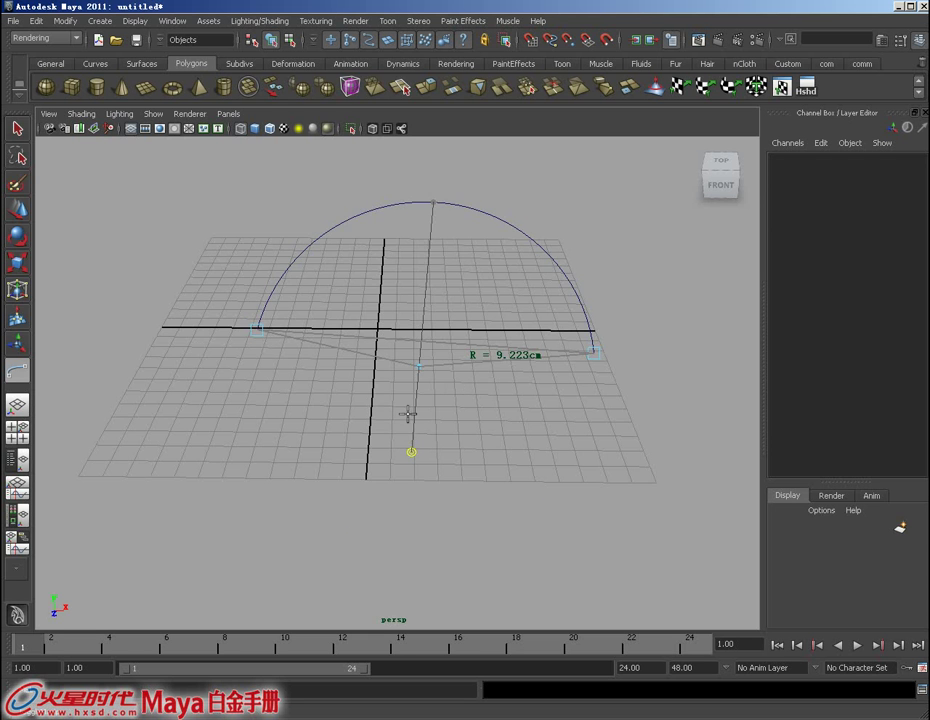
left_click_drag(408, 414, 379, 382, "alt")
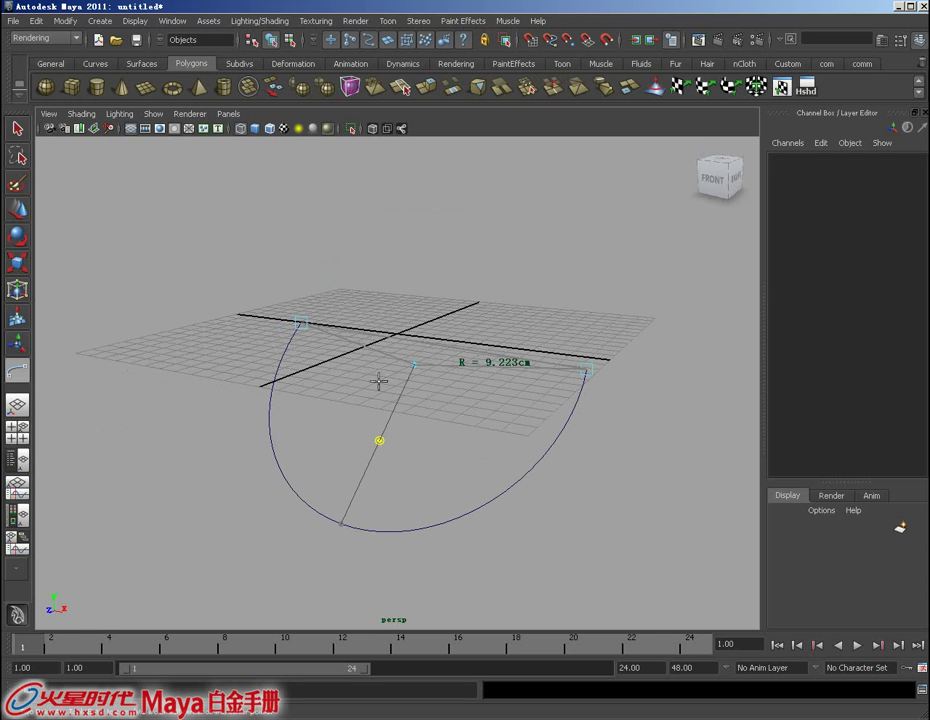
left_click(381, 439)
mouse_move(378, 438)
left_mouse_down("alt")
mouse_move(421, 365)
mouse_move(417, 287)
mouse_move(345, 475)
mouse_move(365, 379)
mouse_move(353, 496)
mouse_move(401, 374)
mouse_move(396, 441)
mouse_move(538, 400)
mouse_move(517, 407)
left_mouse_up("alt")
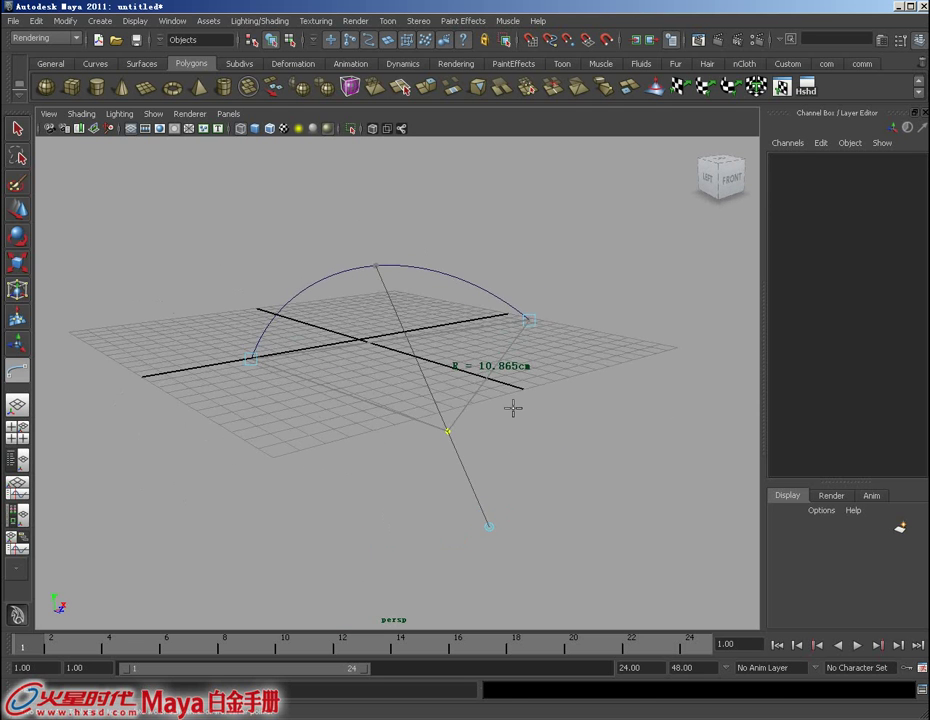
key("q")
mouse_move(355, 351)
left_mouse_down("alt")
mouse_move(349, 357)
mouse_move(436, 383)
mouse_move(382, 380)
mouse_move(419, 361)
mouse_move(433, 447)
left_mouse_up("alt")
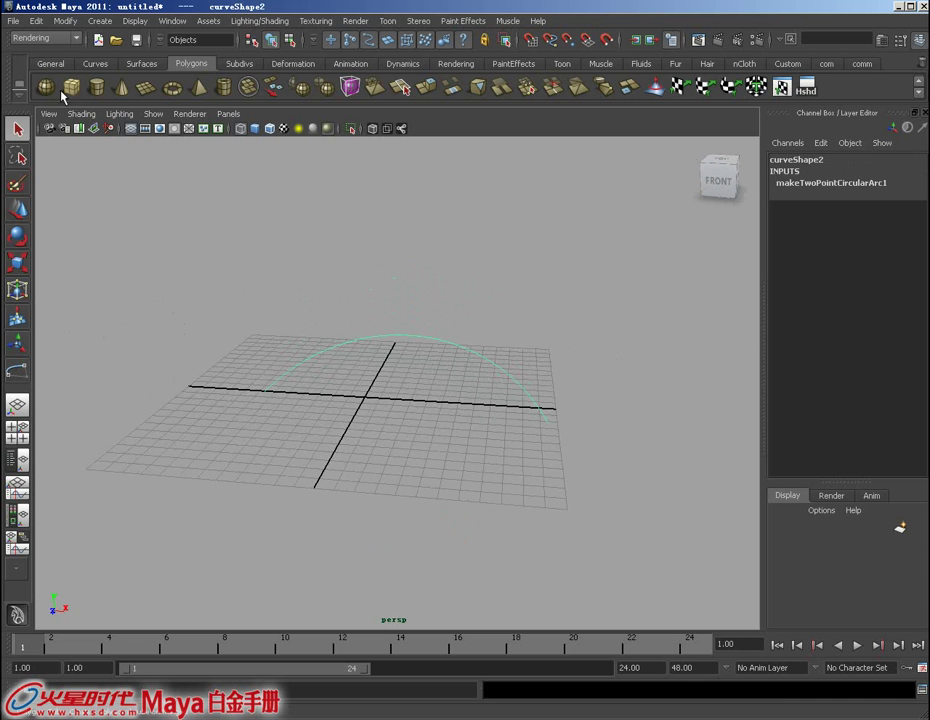
left_click(101, 21)
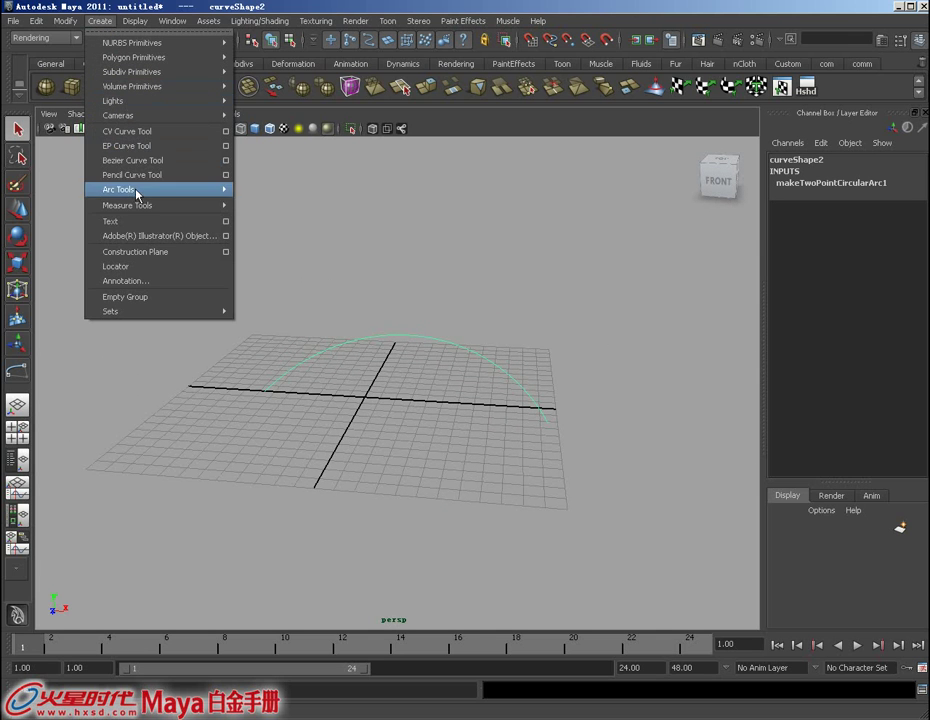
mouse_move(120, 189)
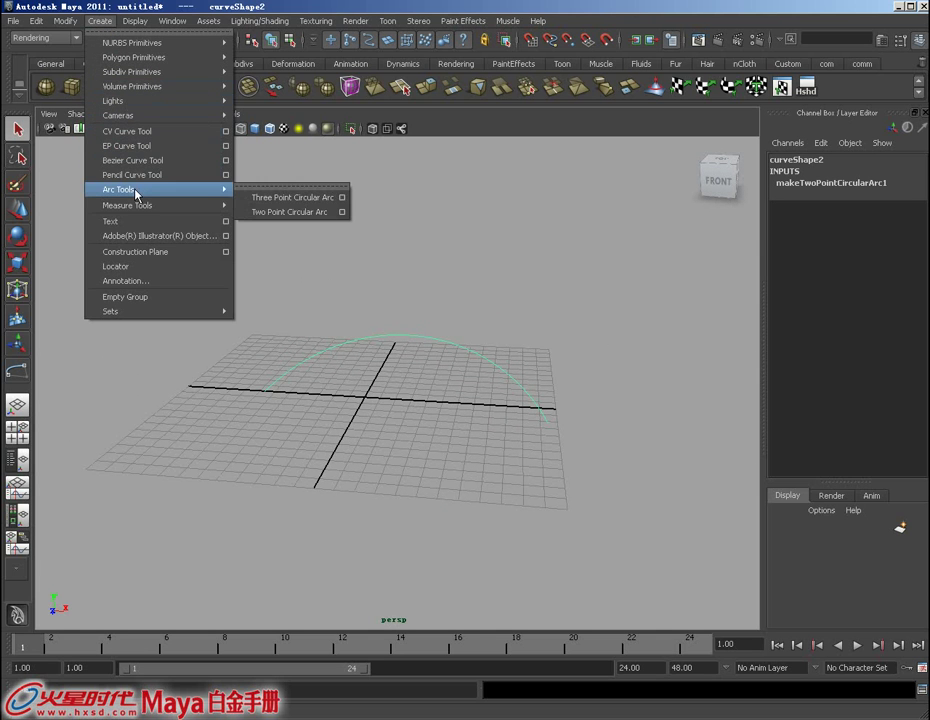
Dismiss the Create menu without choosing anything, leaving curveShape2 on the grid
left_click(455, 240)
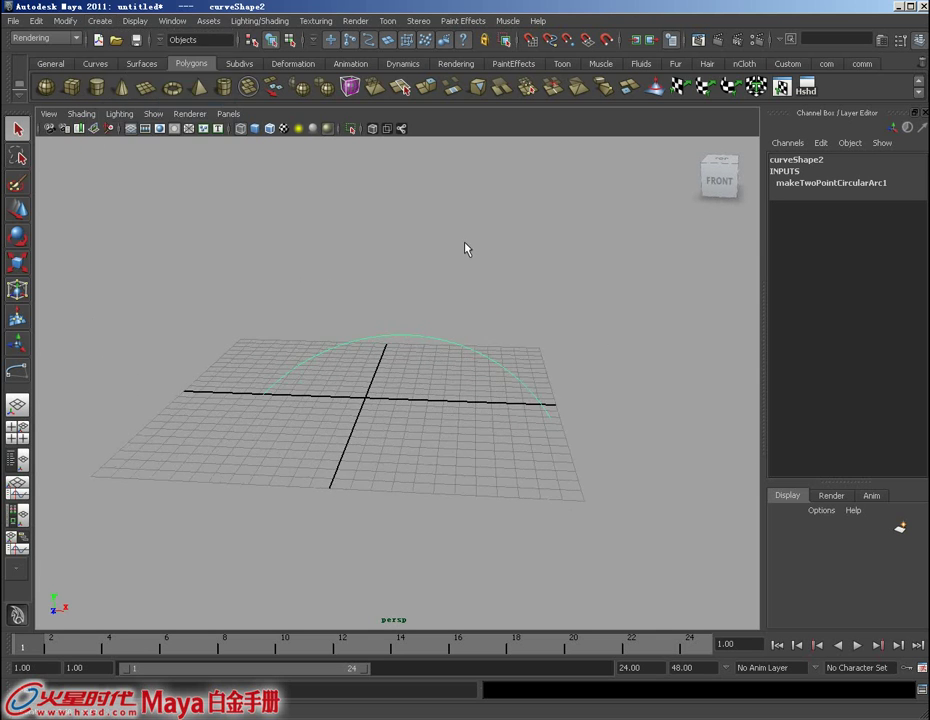